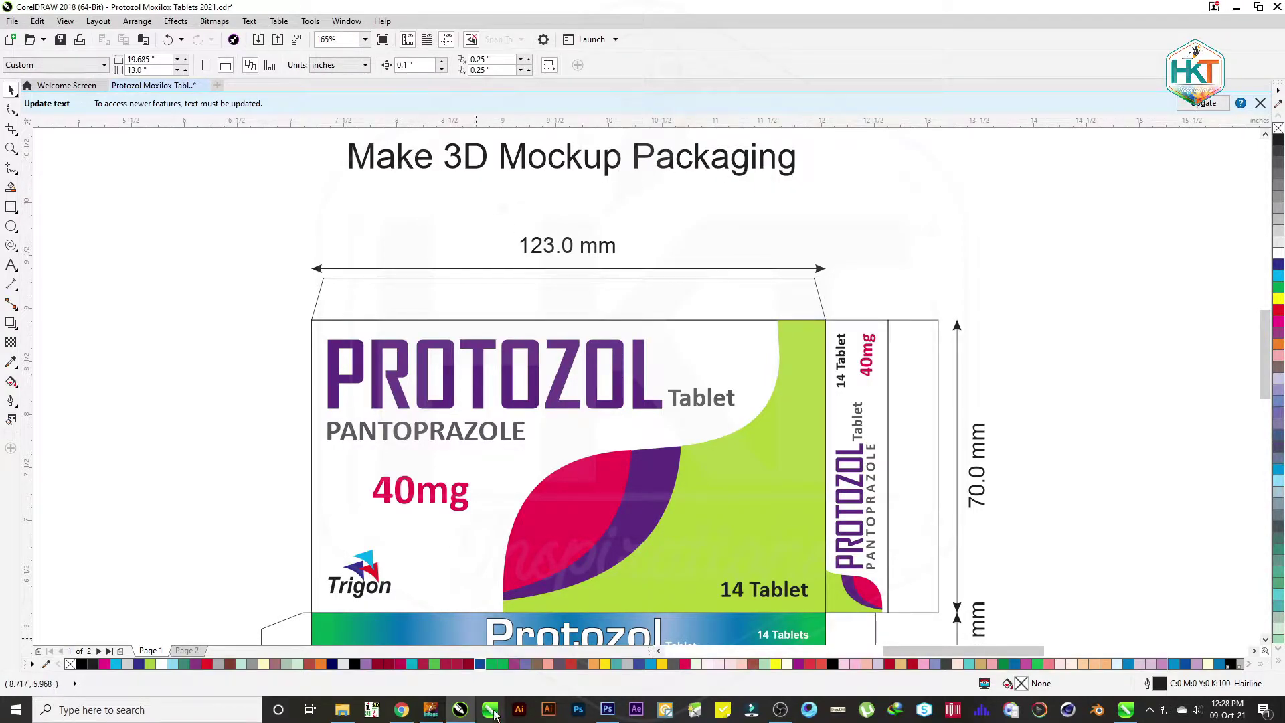
Glance at the Photoshop mockup, then select the whole Protozol front panel group in CorelDRAW
click(606, 711)
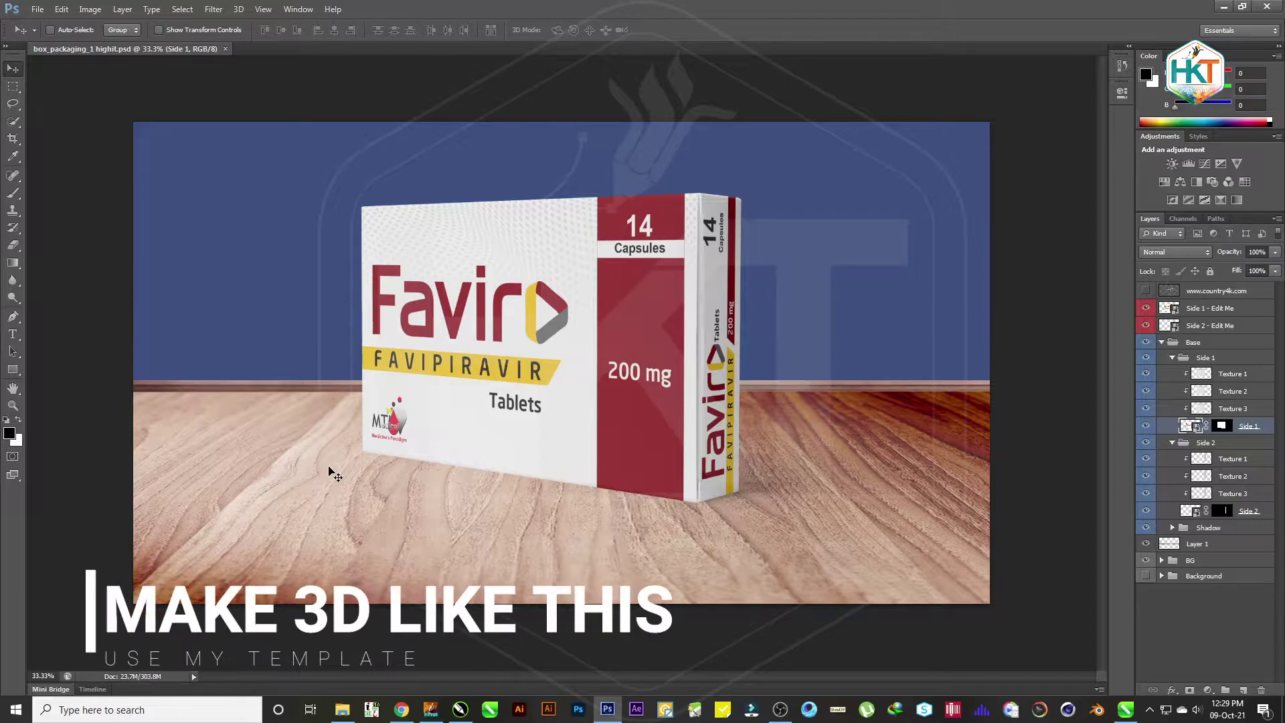
click(458, 711)
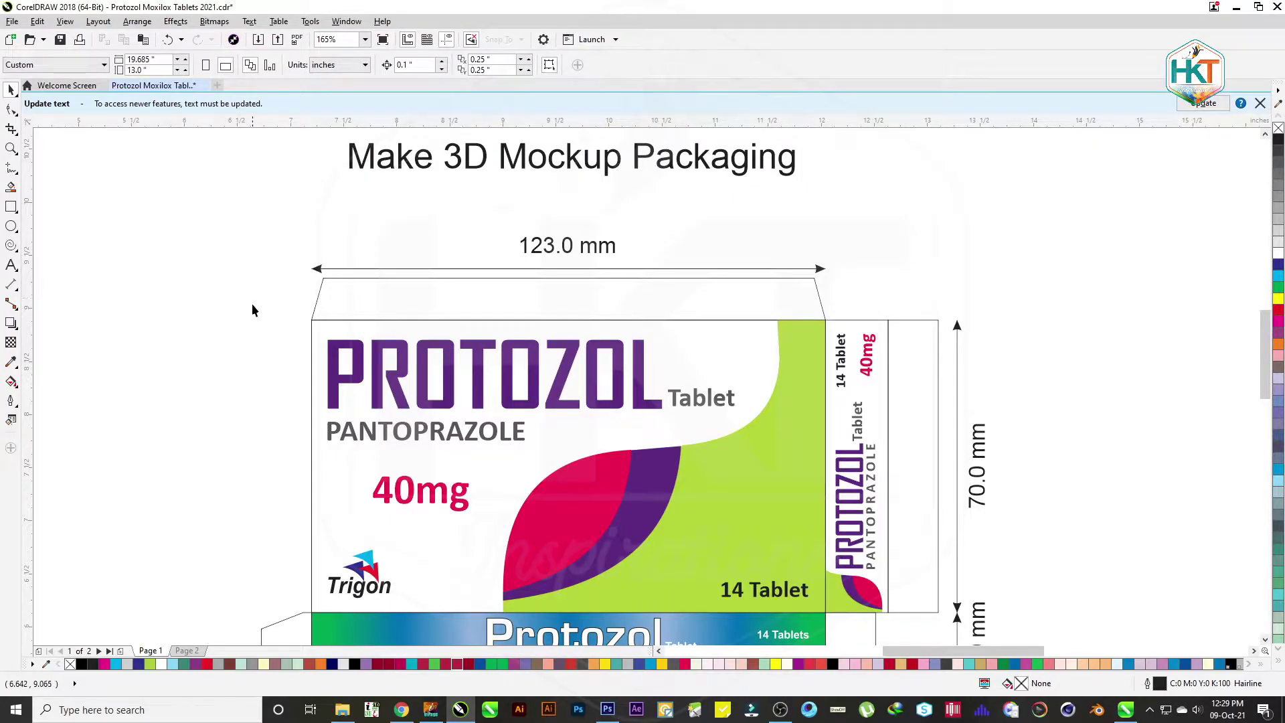
click(368, 326)
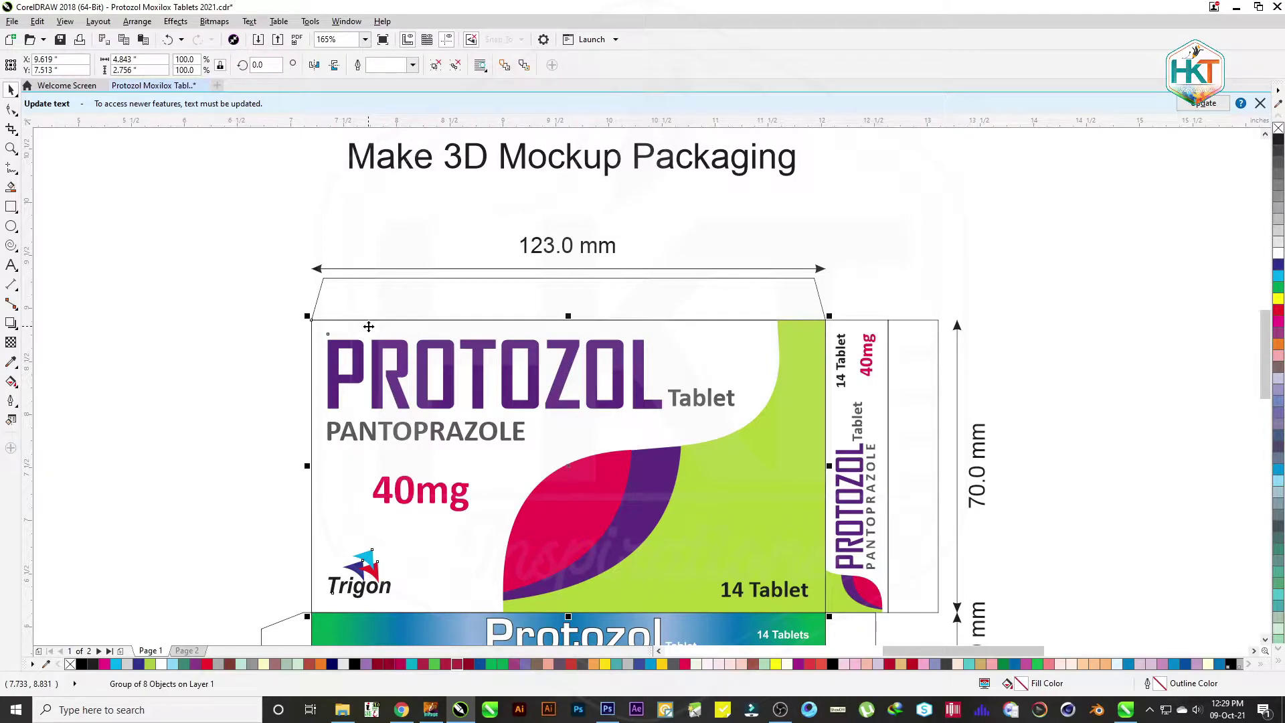
ctrl+click(315, 324)
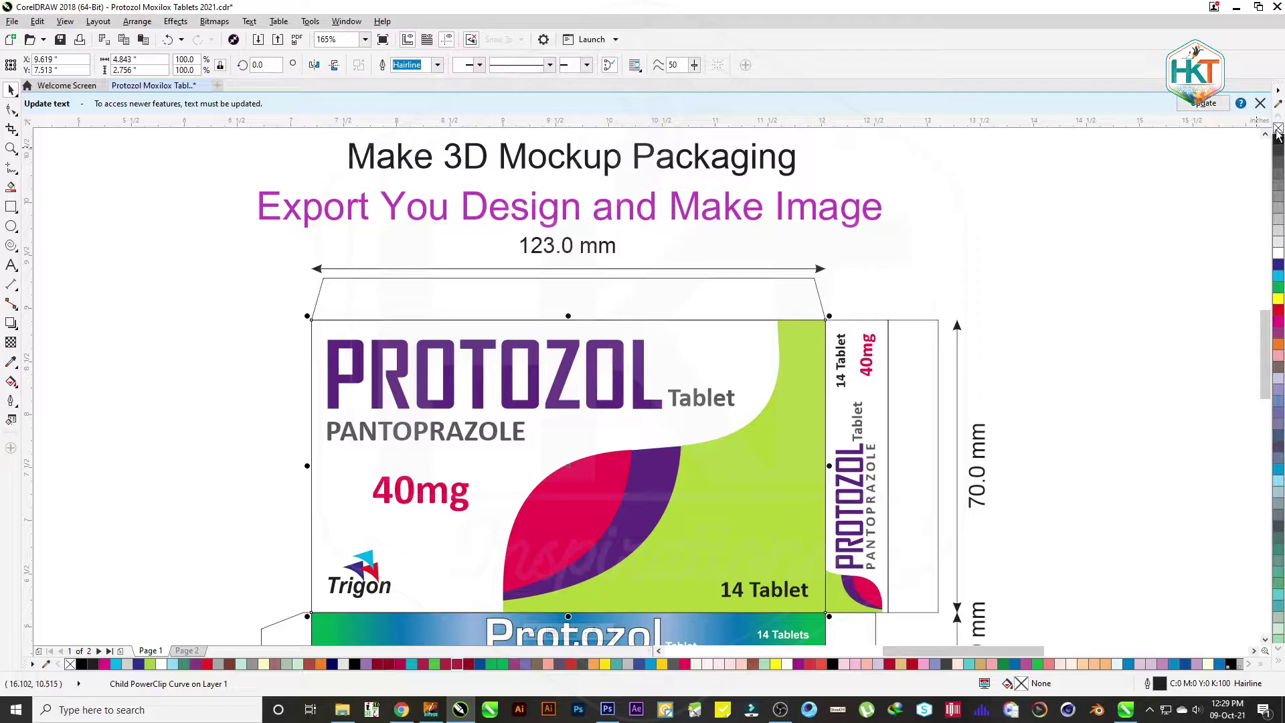
click(1010, 199)
click(540, 371)
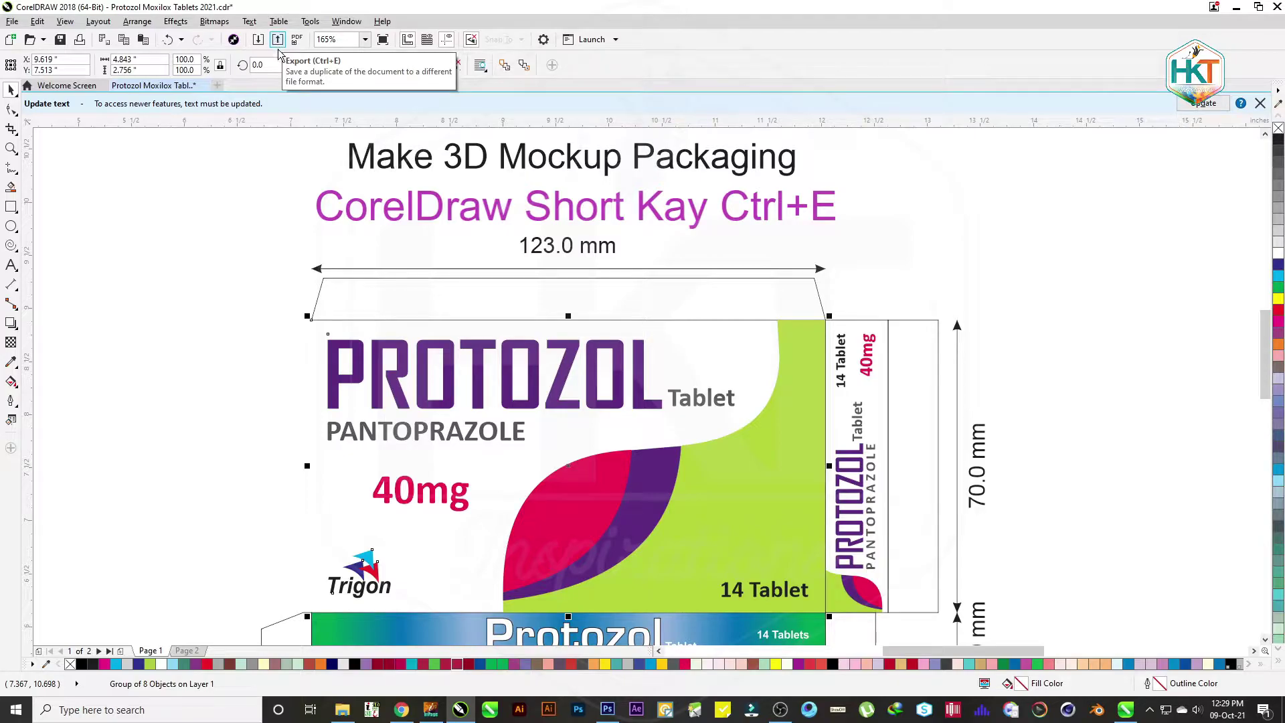
Export the front panel as BMP '1', replacing the old file, RGB 24-bit at 300 dpi
key(ctrl+e)
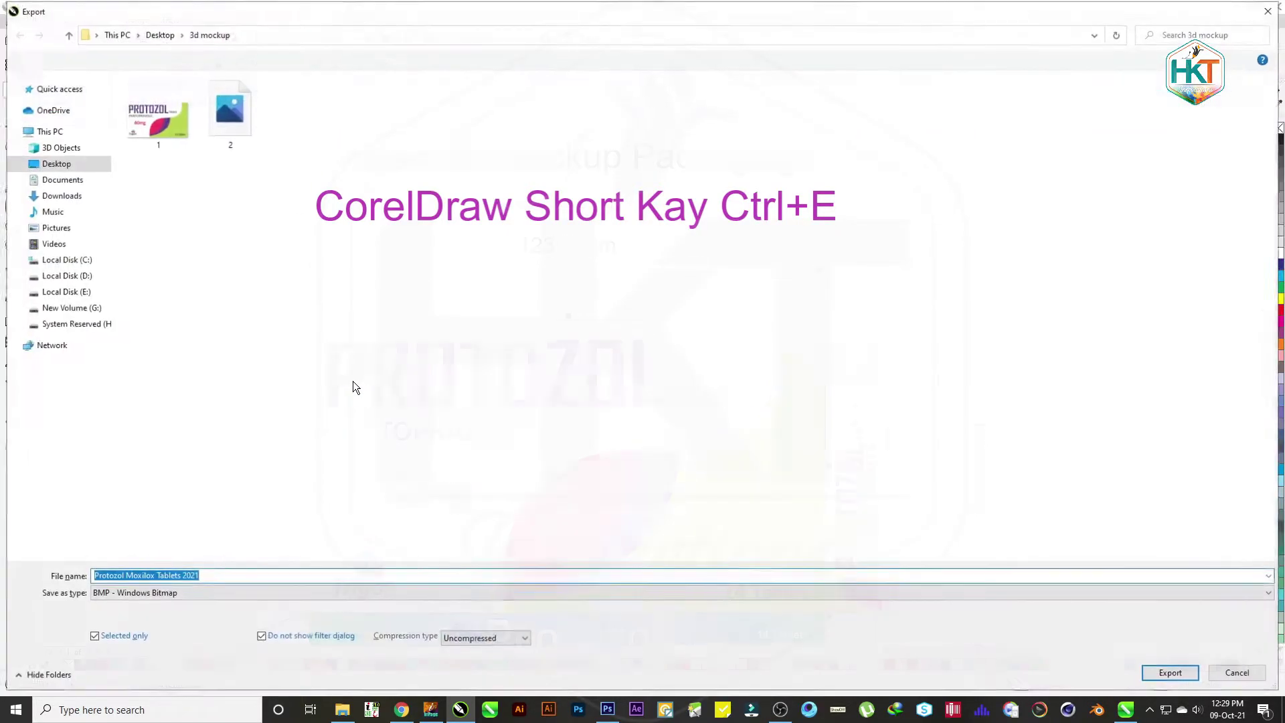
click(155, 122)
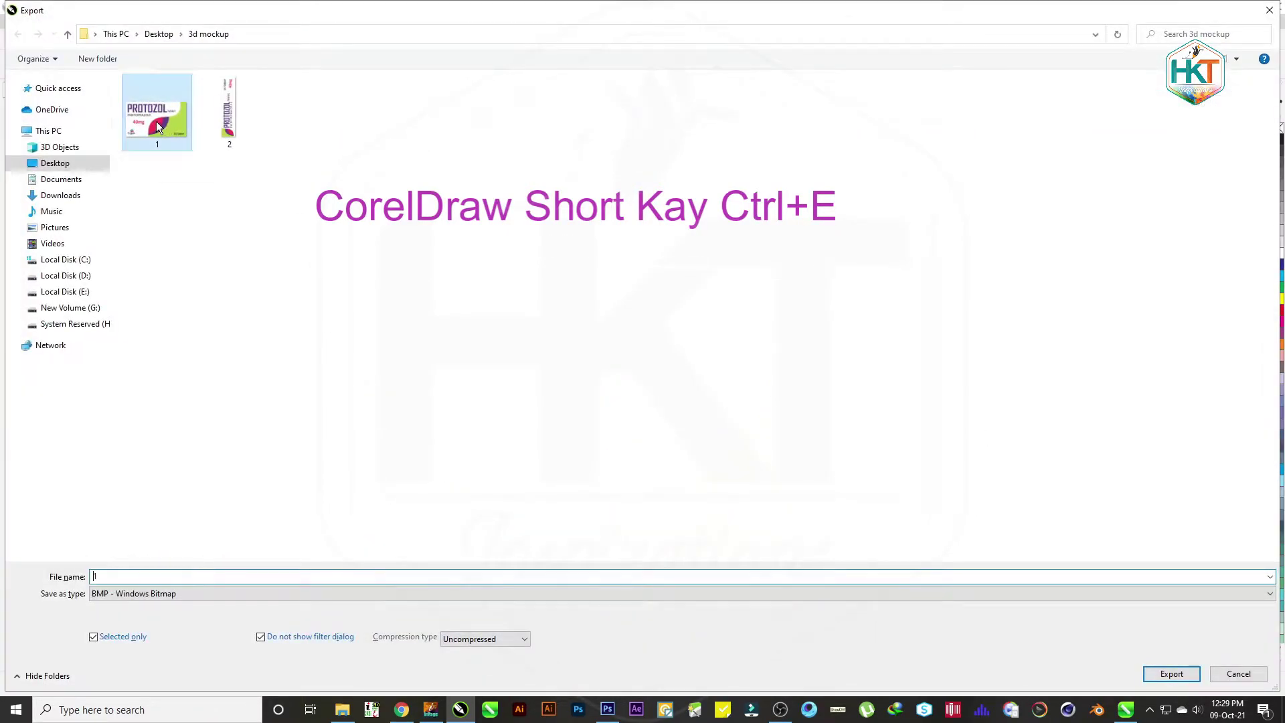
click(137, 594)
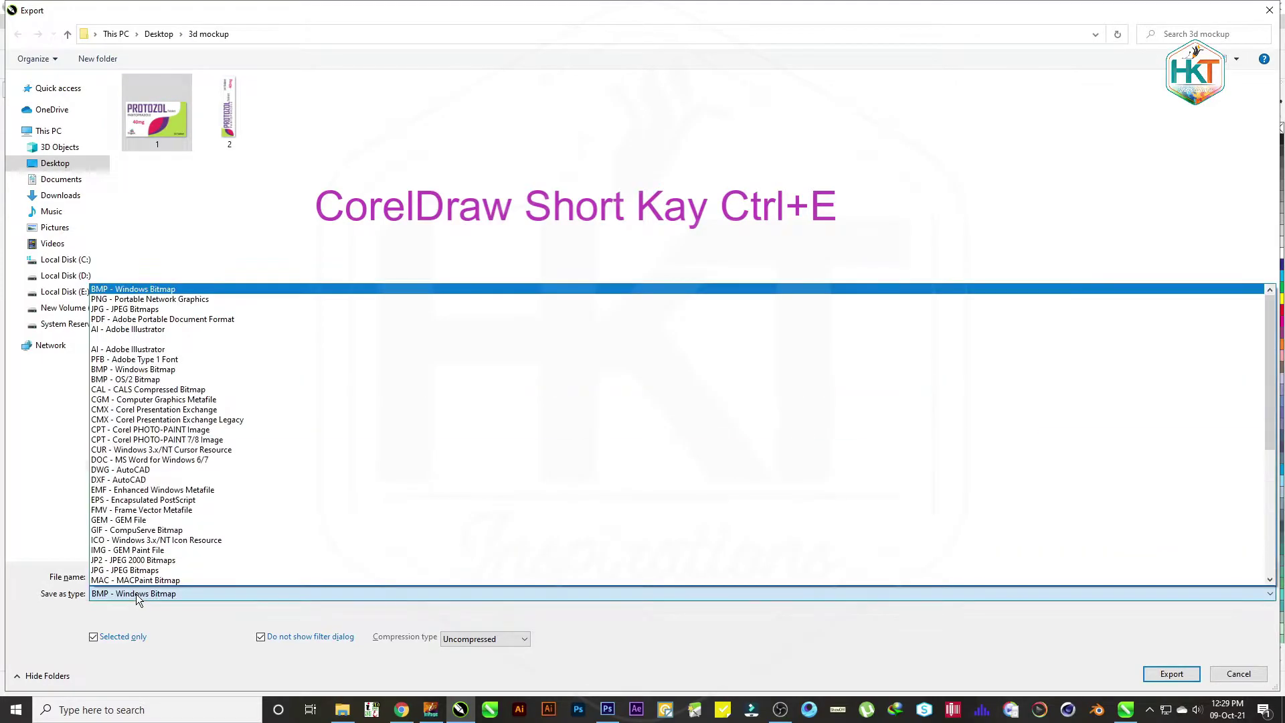
click(124, 290)
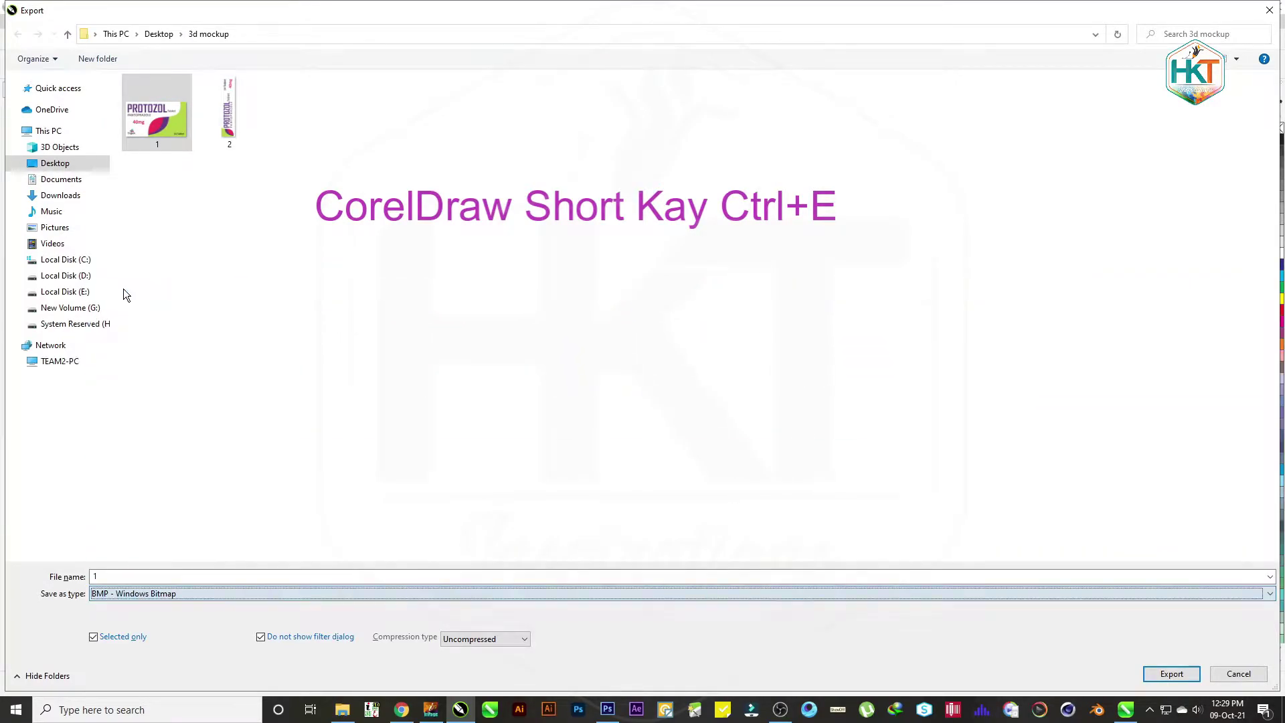
click(1171, 674)
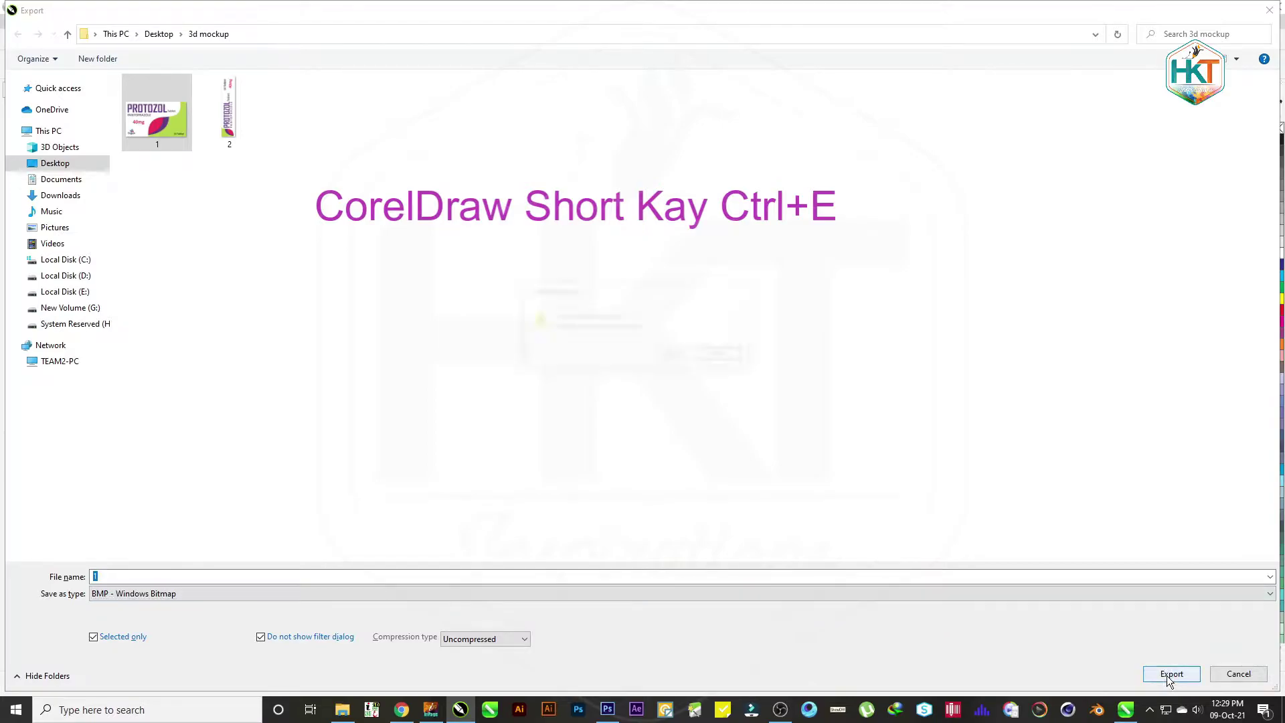
click(673, 354)
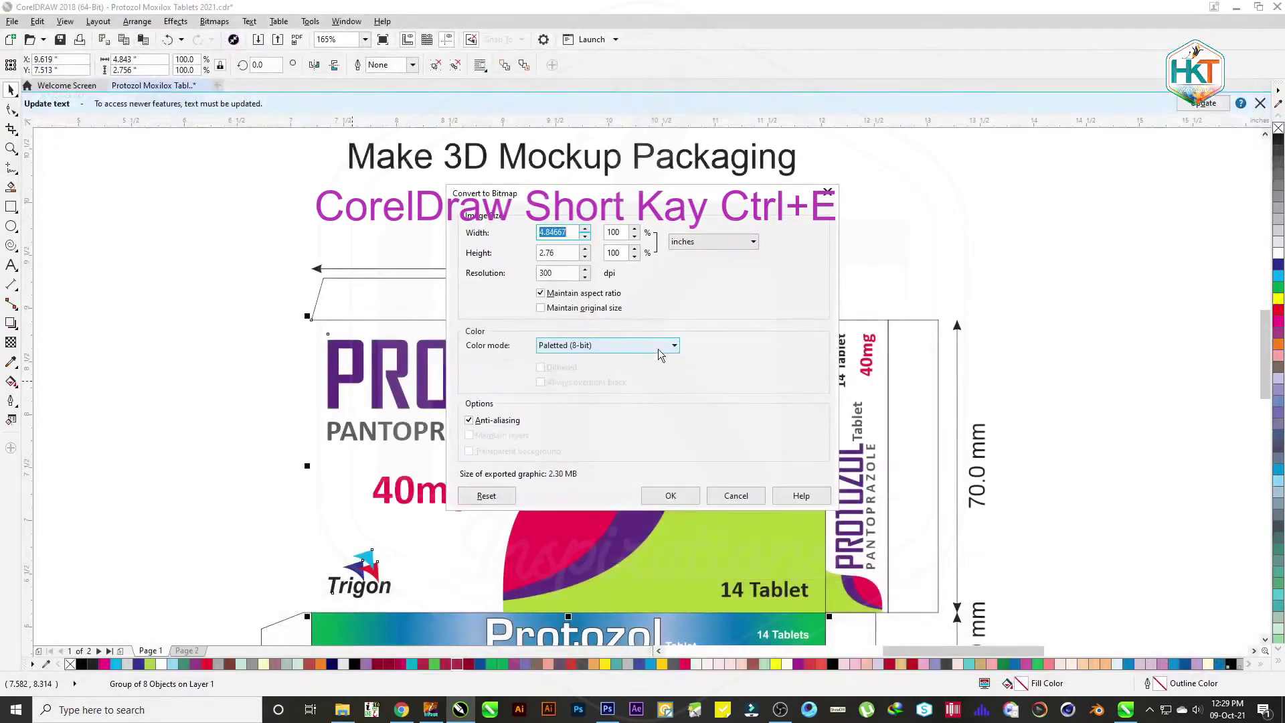
click(581, 343)
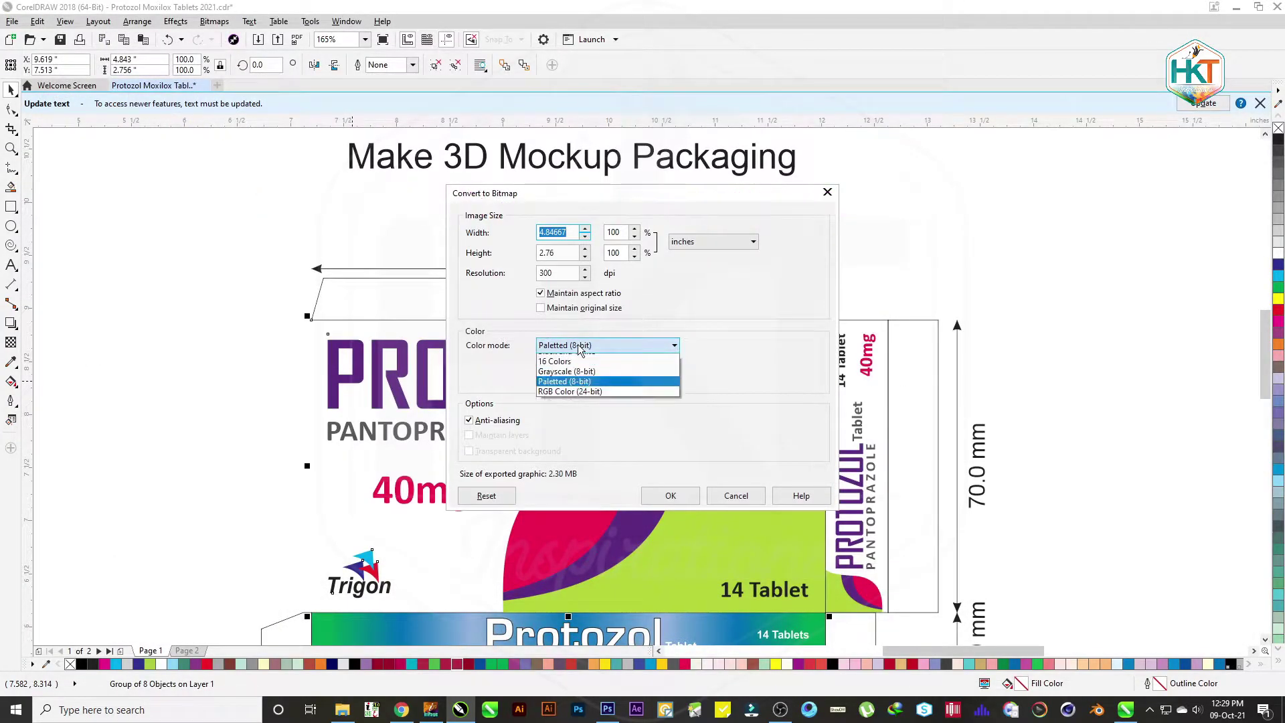
click(576, 396)
key(Down)
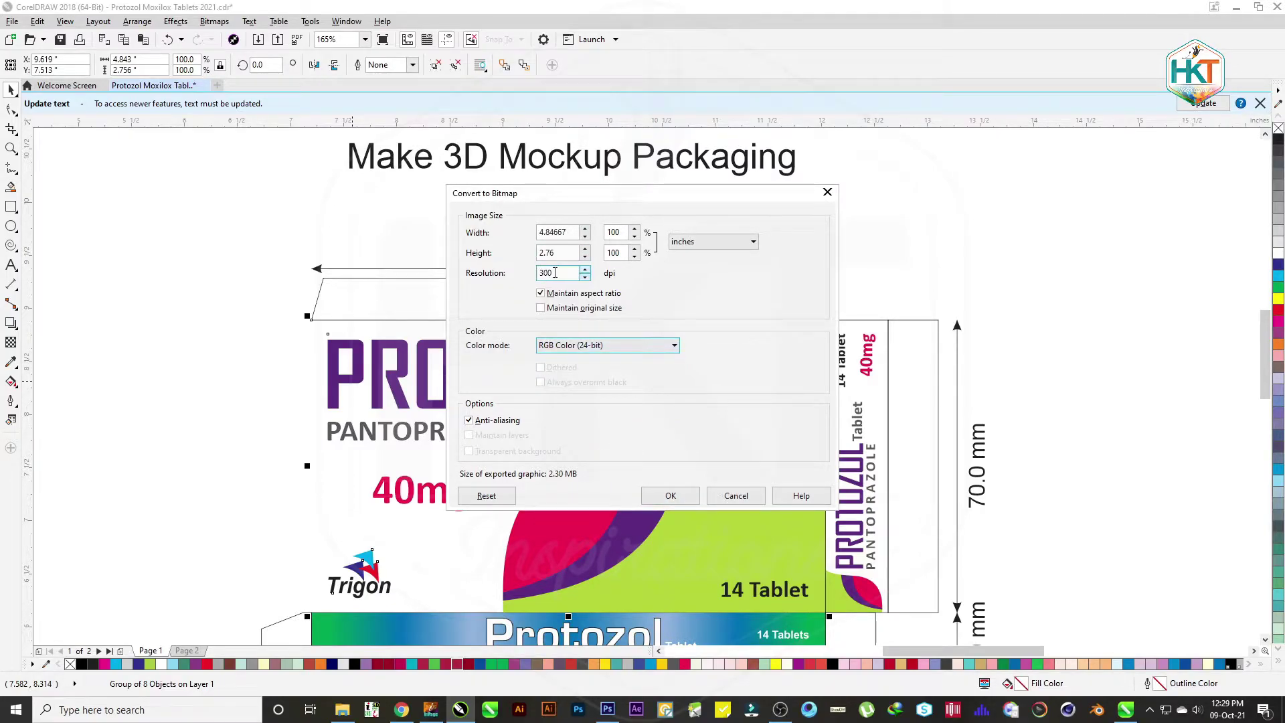
drag(566, 274, 536, 275)
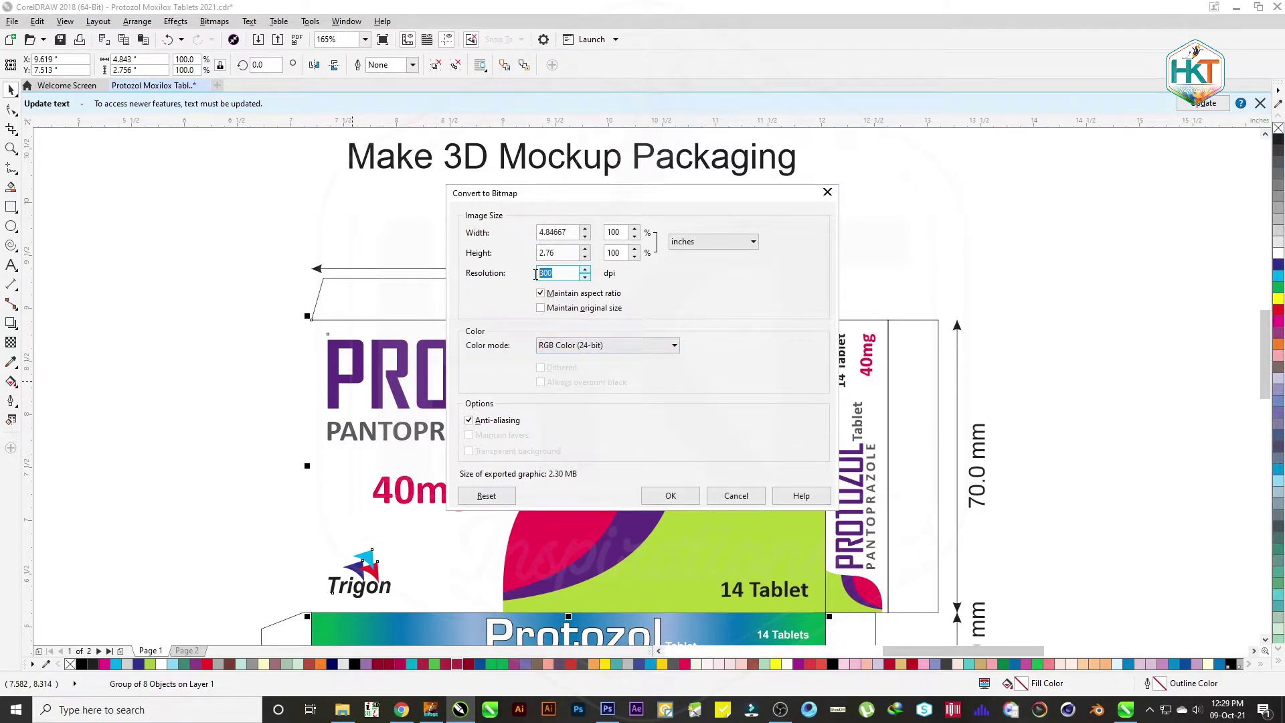
click(688, 496)
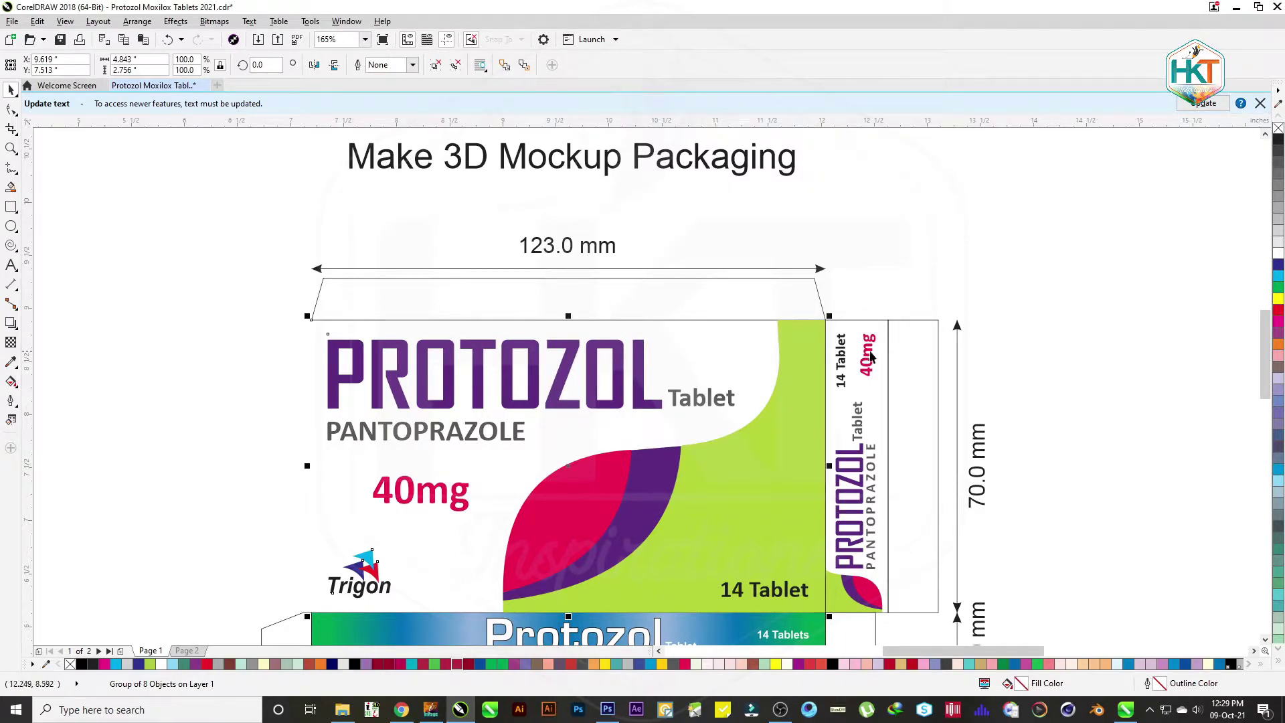
Remove the side panel's outline and select the whole side panel group
ctrl+click(874, 321)
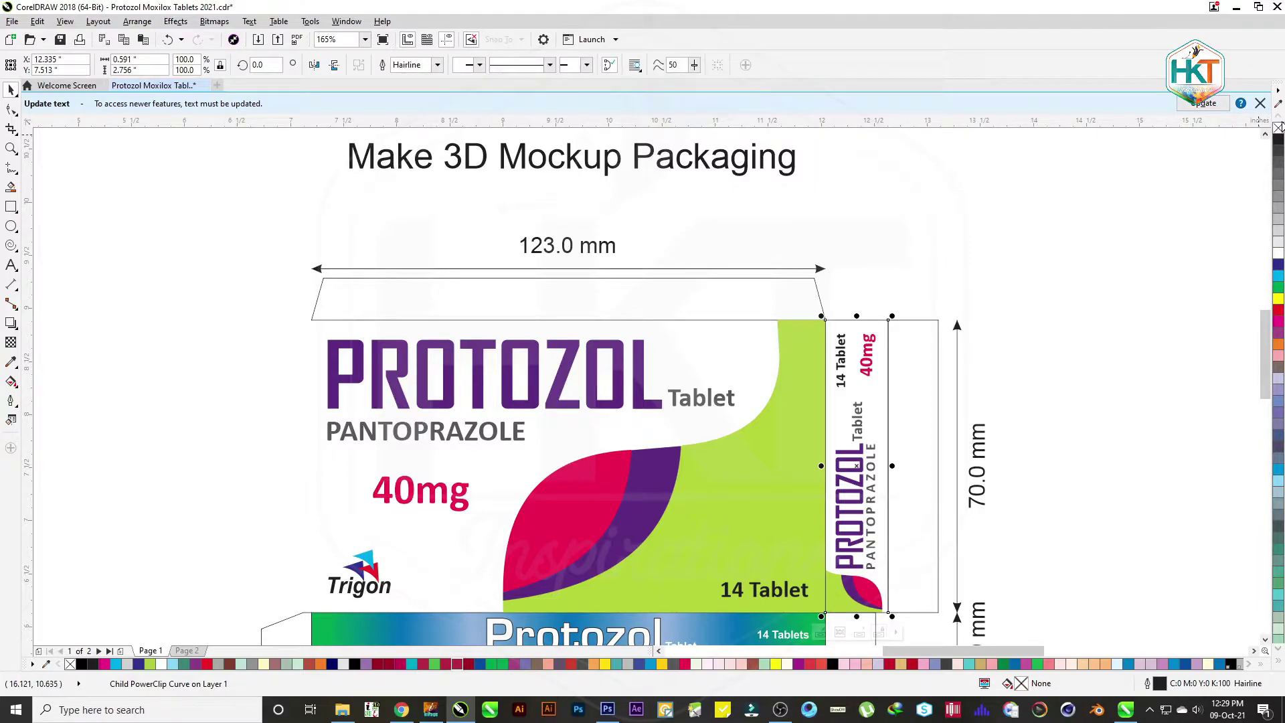
right_click(1278, 127)
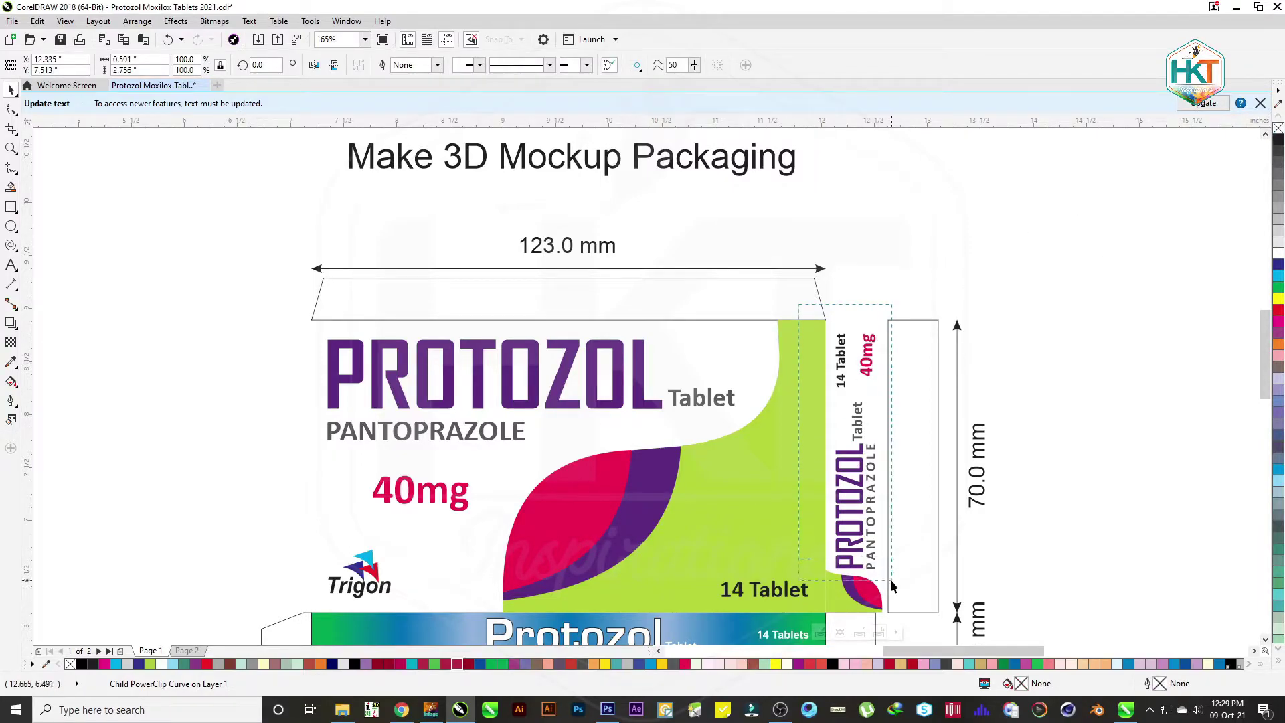
click(897, 620)
Export the side panel as BMP '2', replacing the old file, RGB 24-bit at 300 dpi
key(ctrl+e)
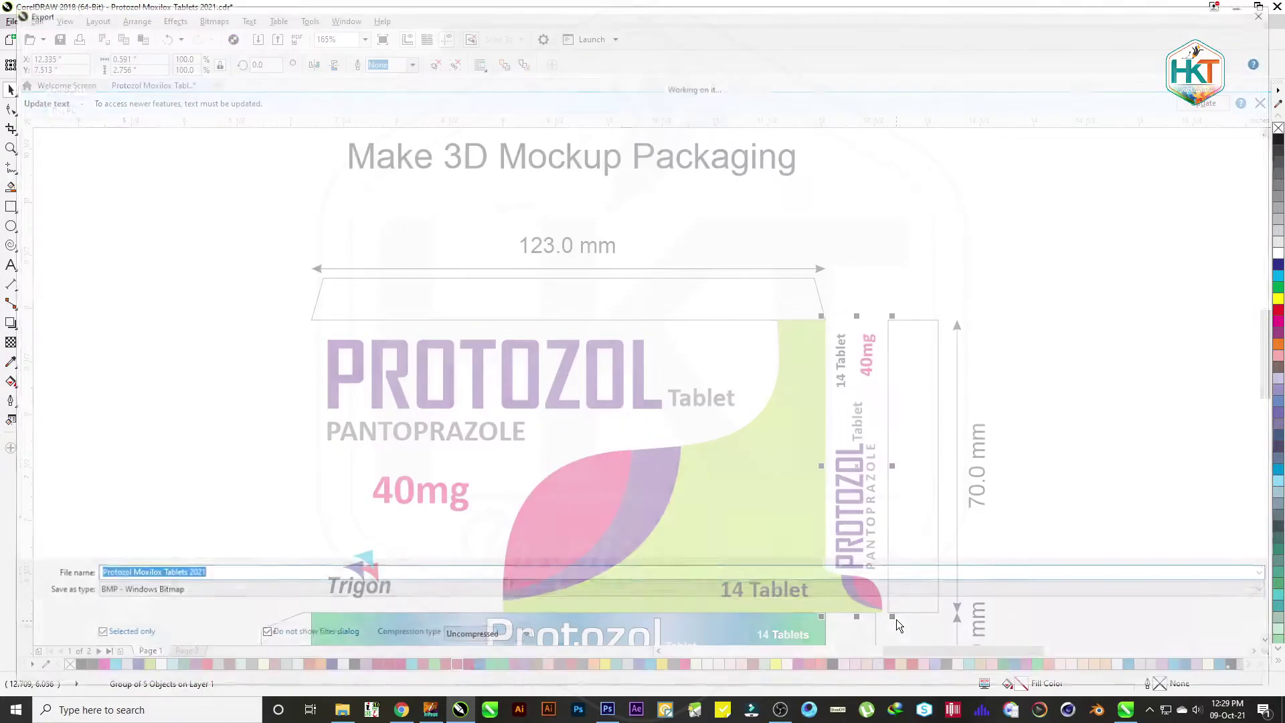
click(235, 122)
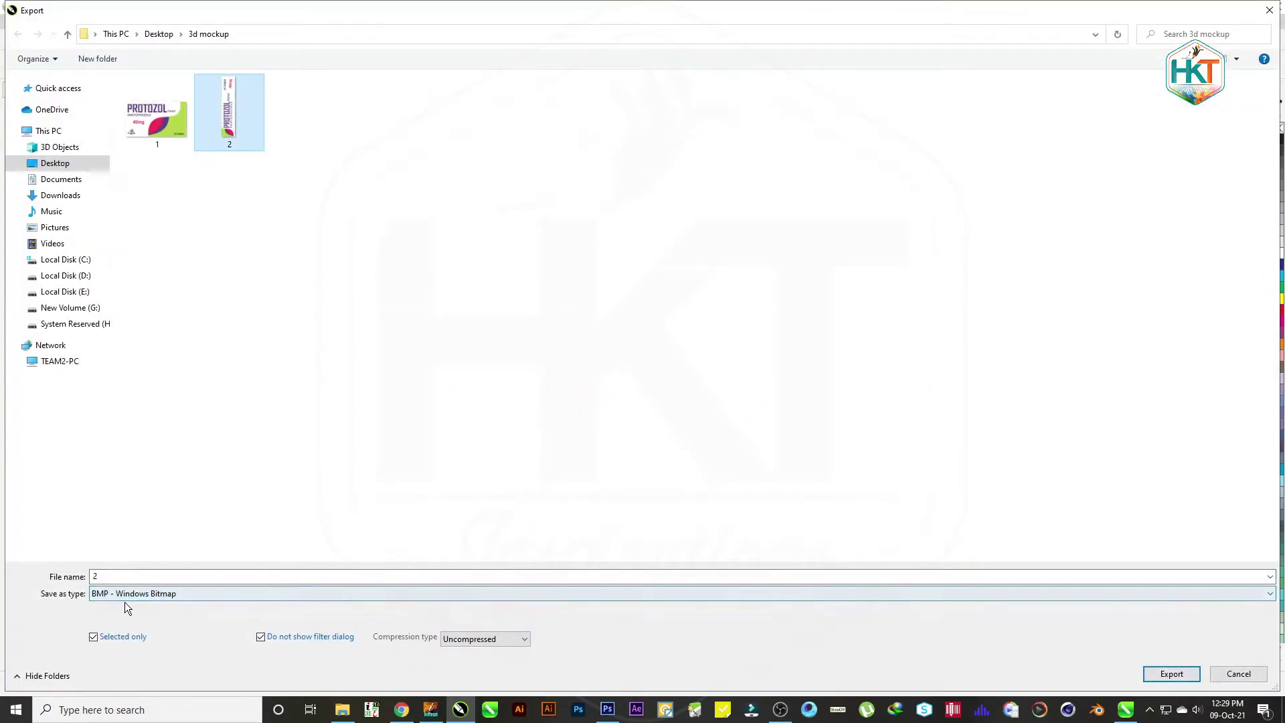
click(1176, 672)
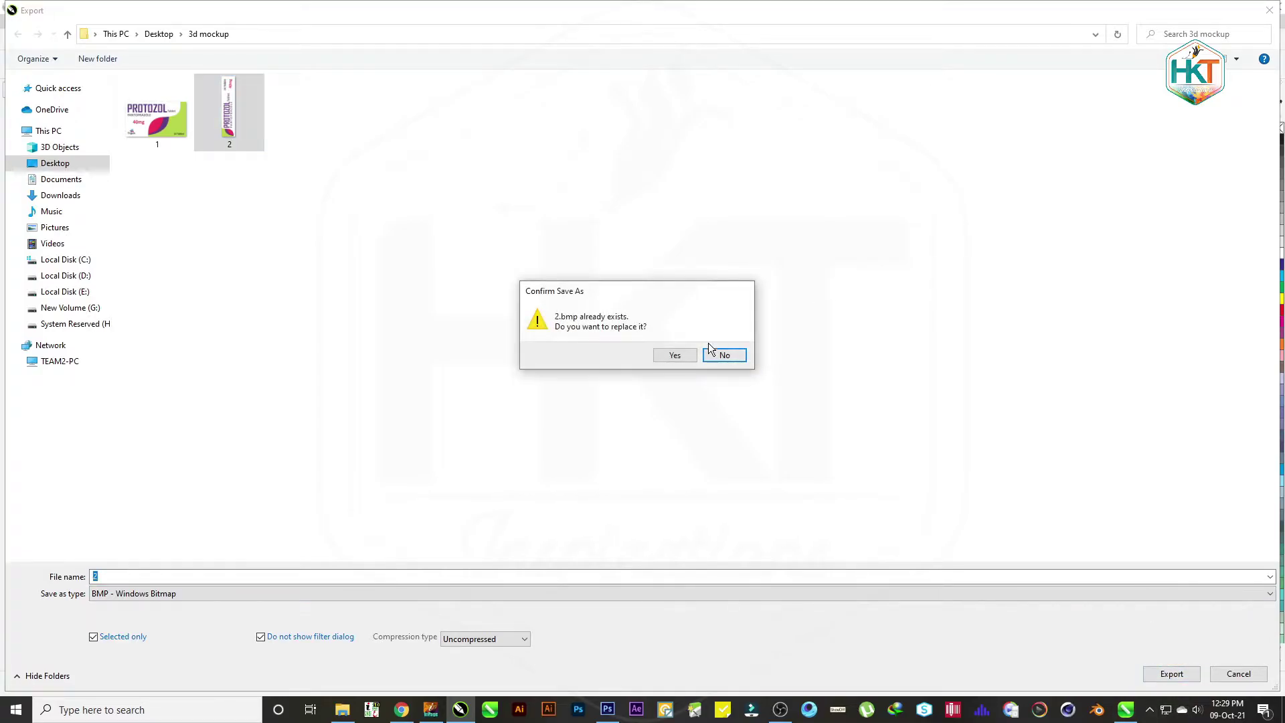
click(678, 355)
click(541, 345)
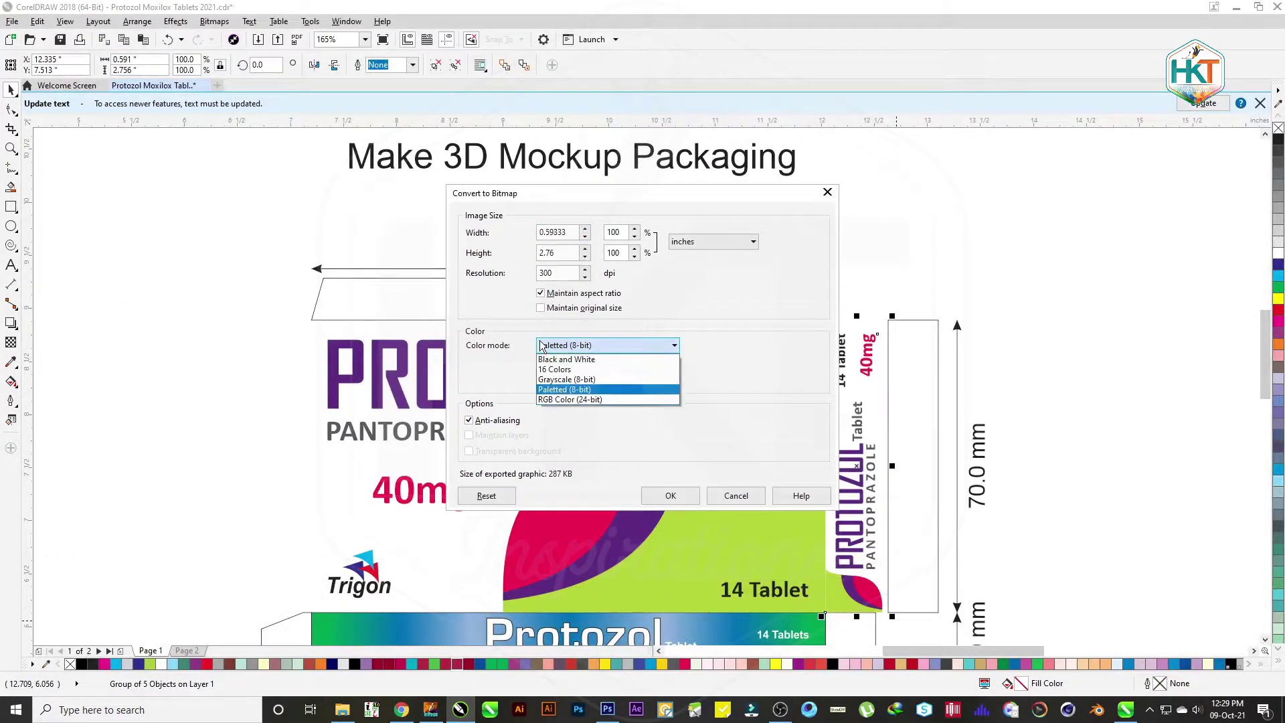
click(560, 400)
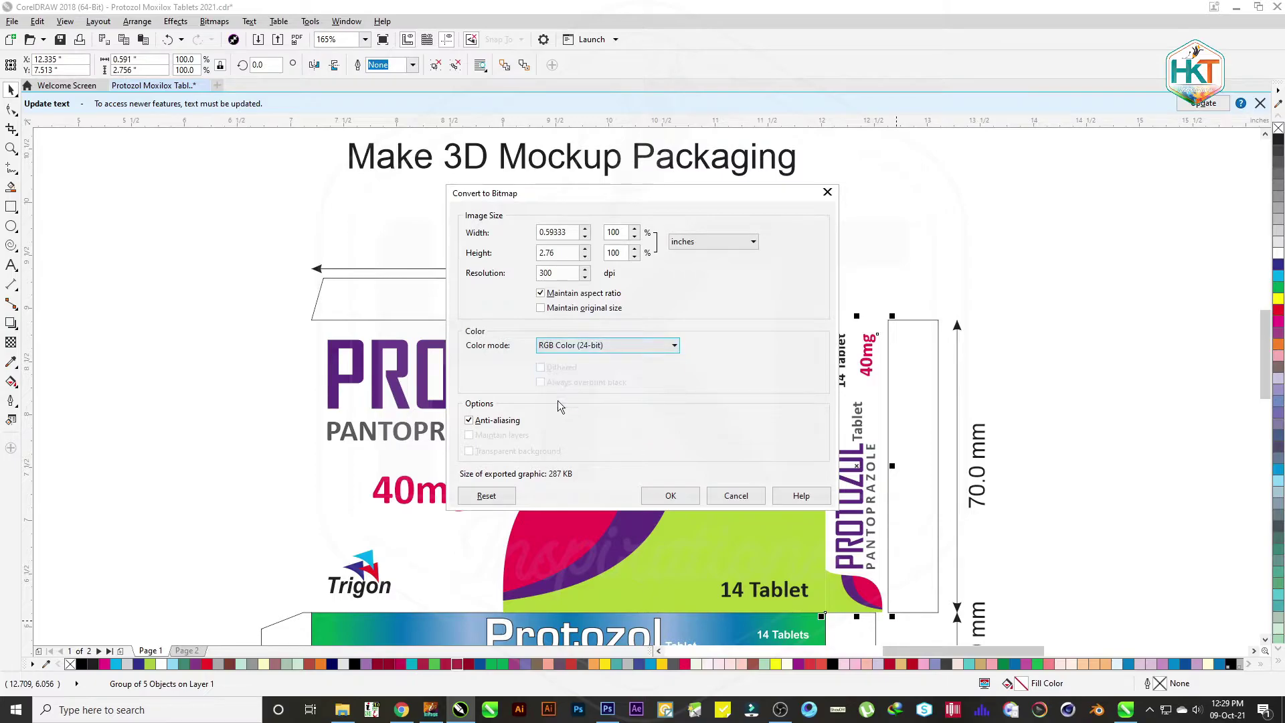
click(562, 275)
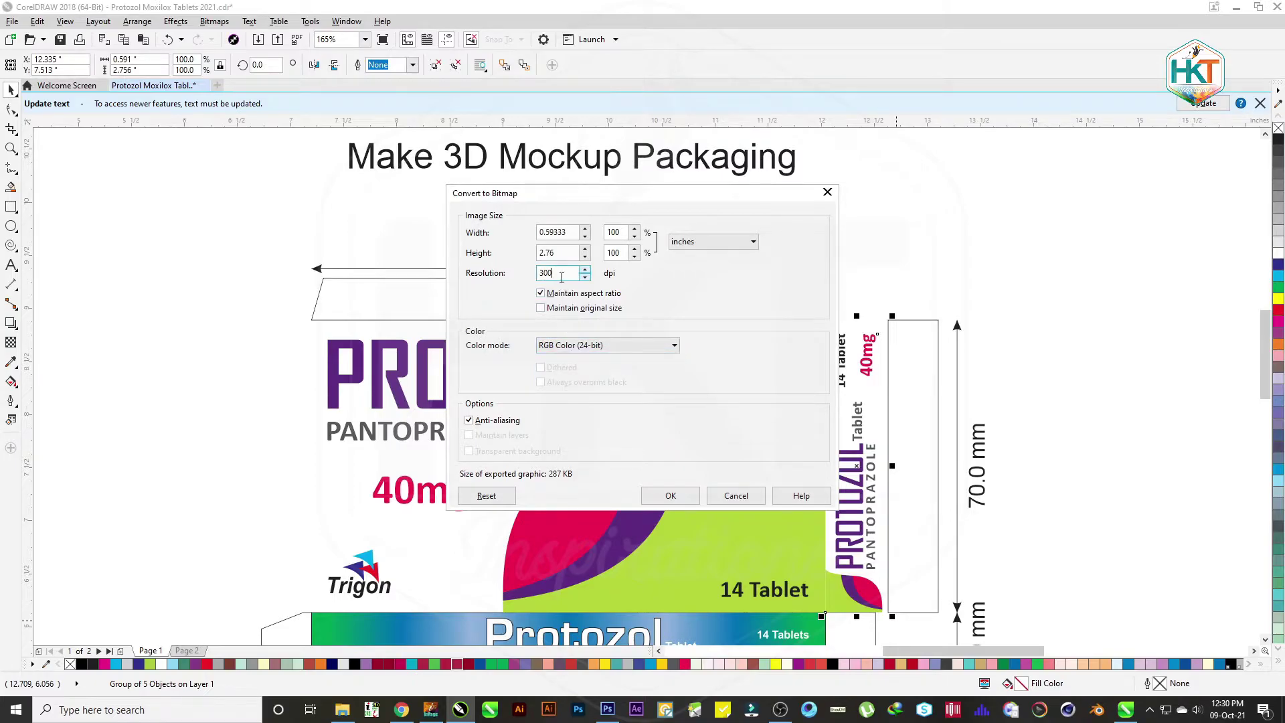
click(669, 496)
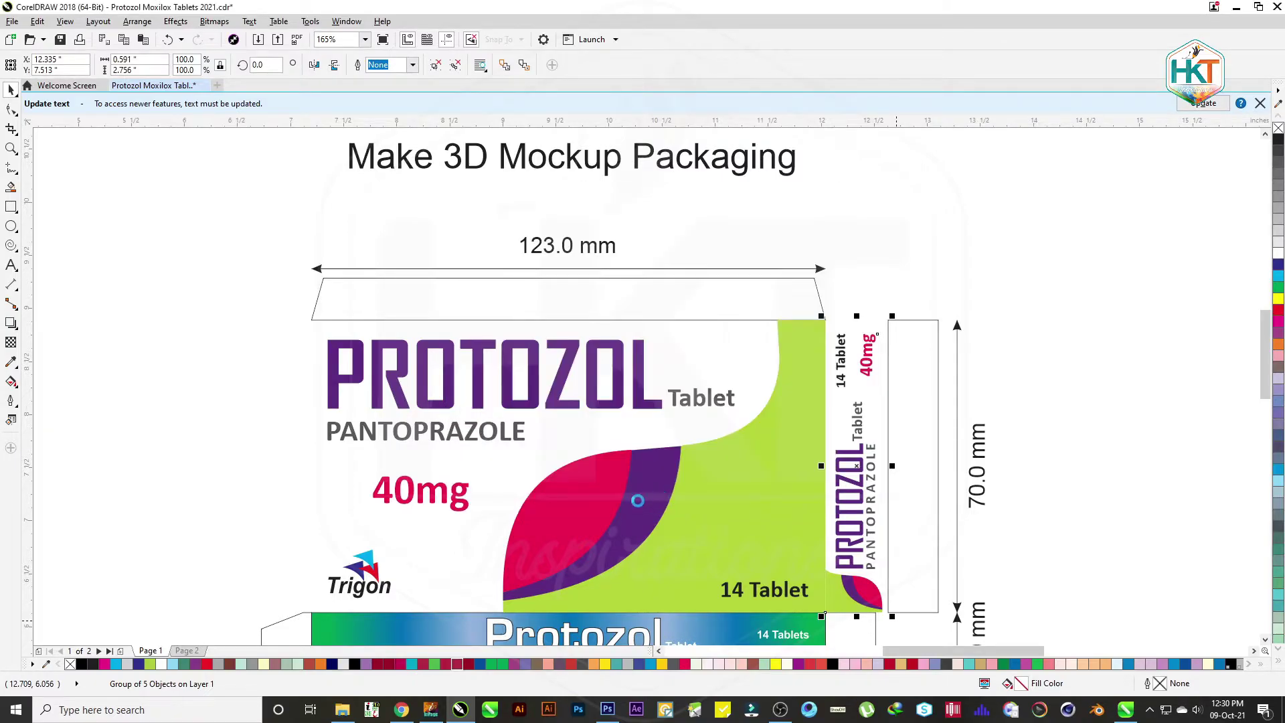
click(541, 225)
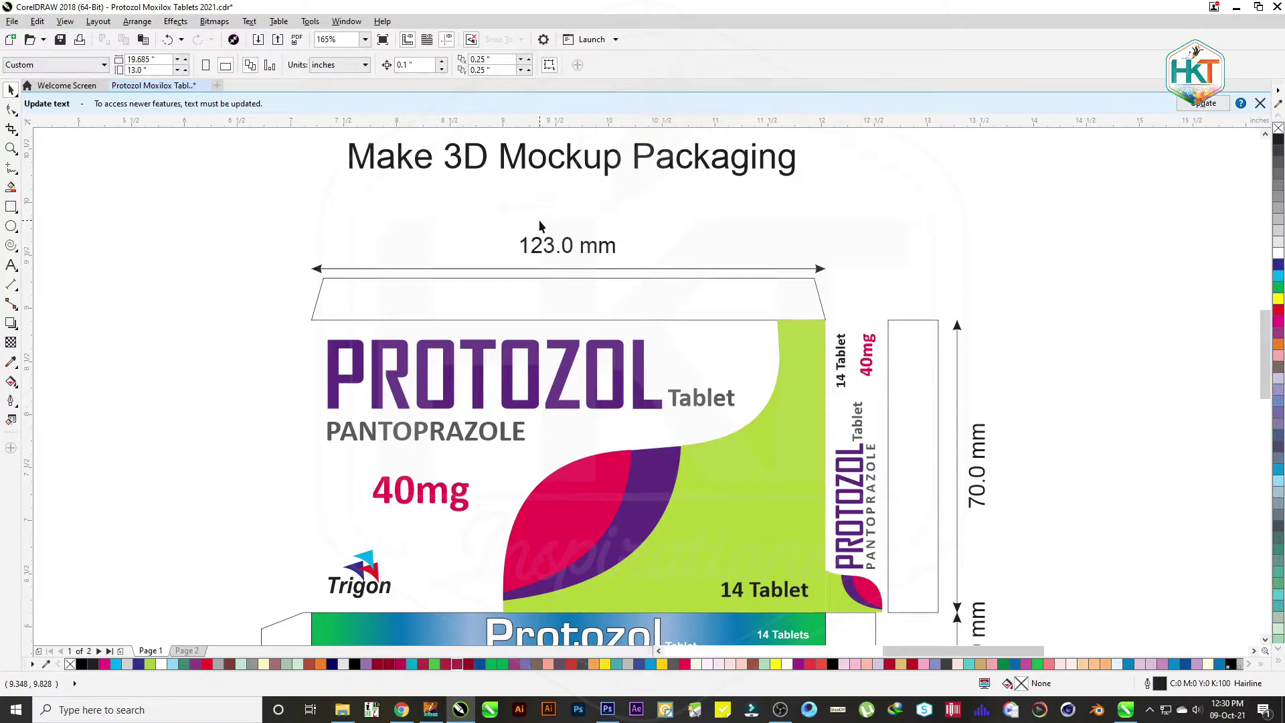
Switch to the Favir box mockup in Photoshop and inspect its Side 1 and Side 2 layer groups
click(607, 708)
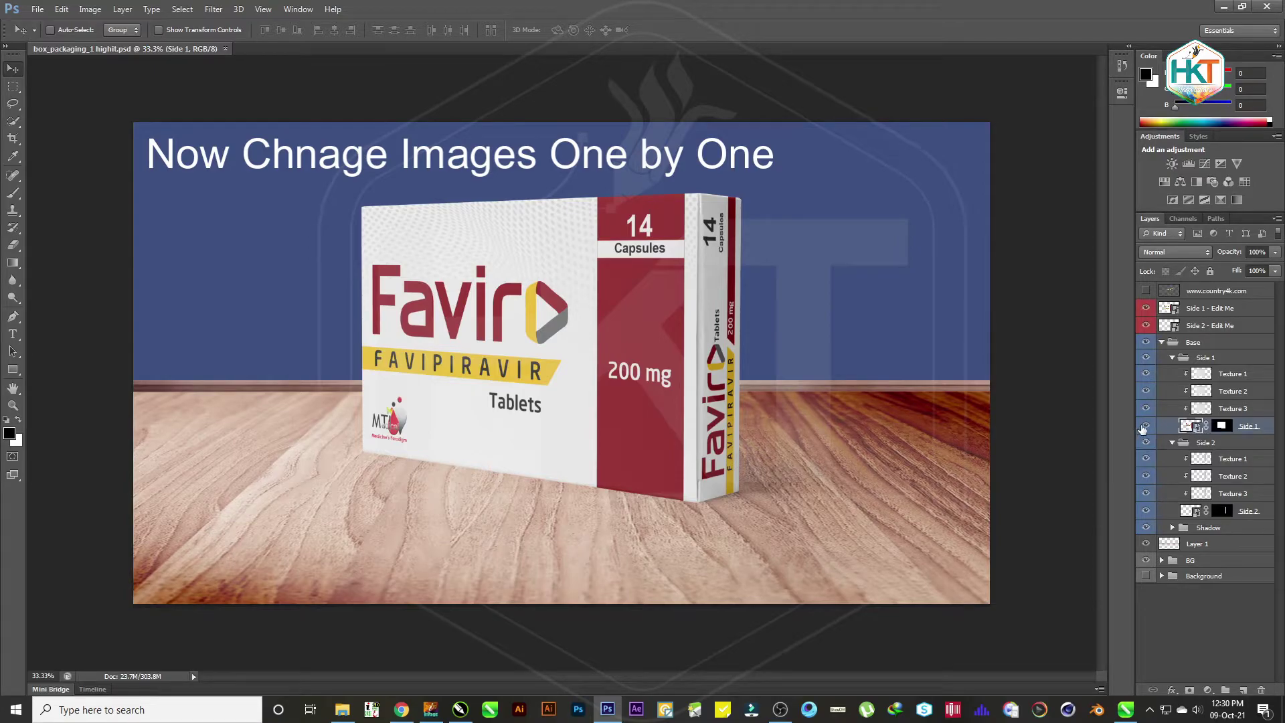
click(1144, 427)
click(1144, 426)
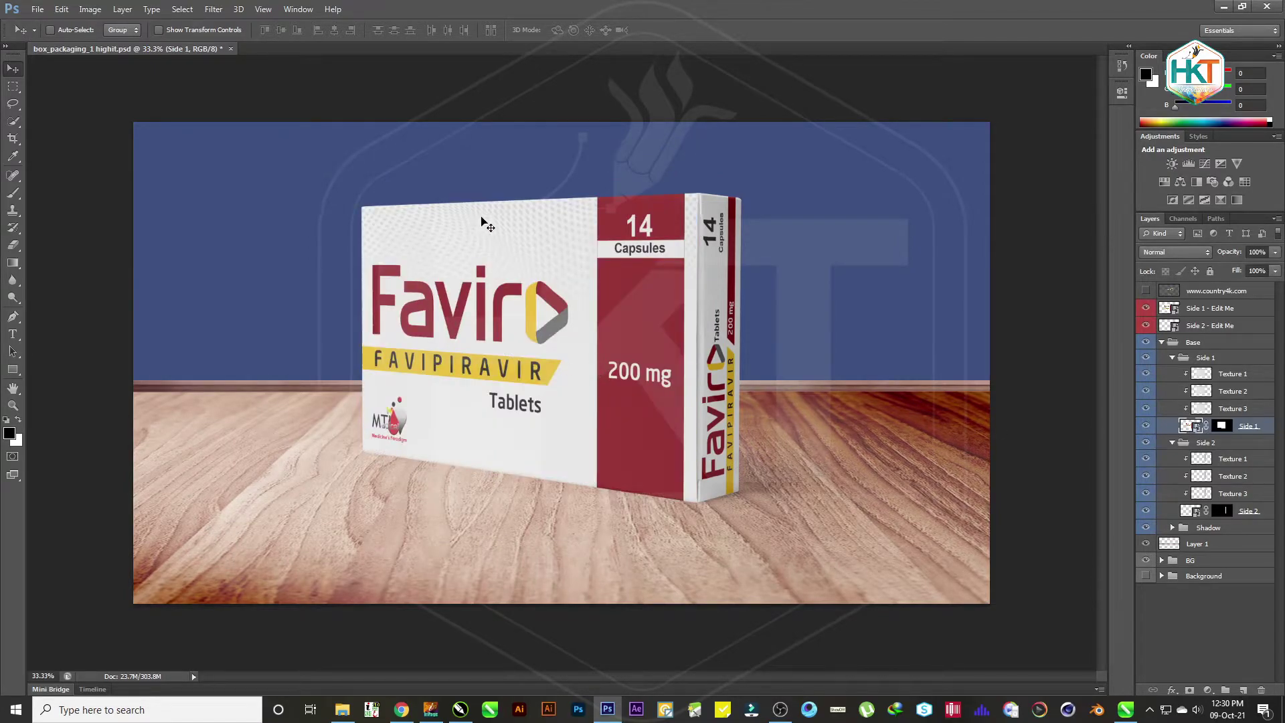
click(1173, 359)
click(1172, 358)
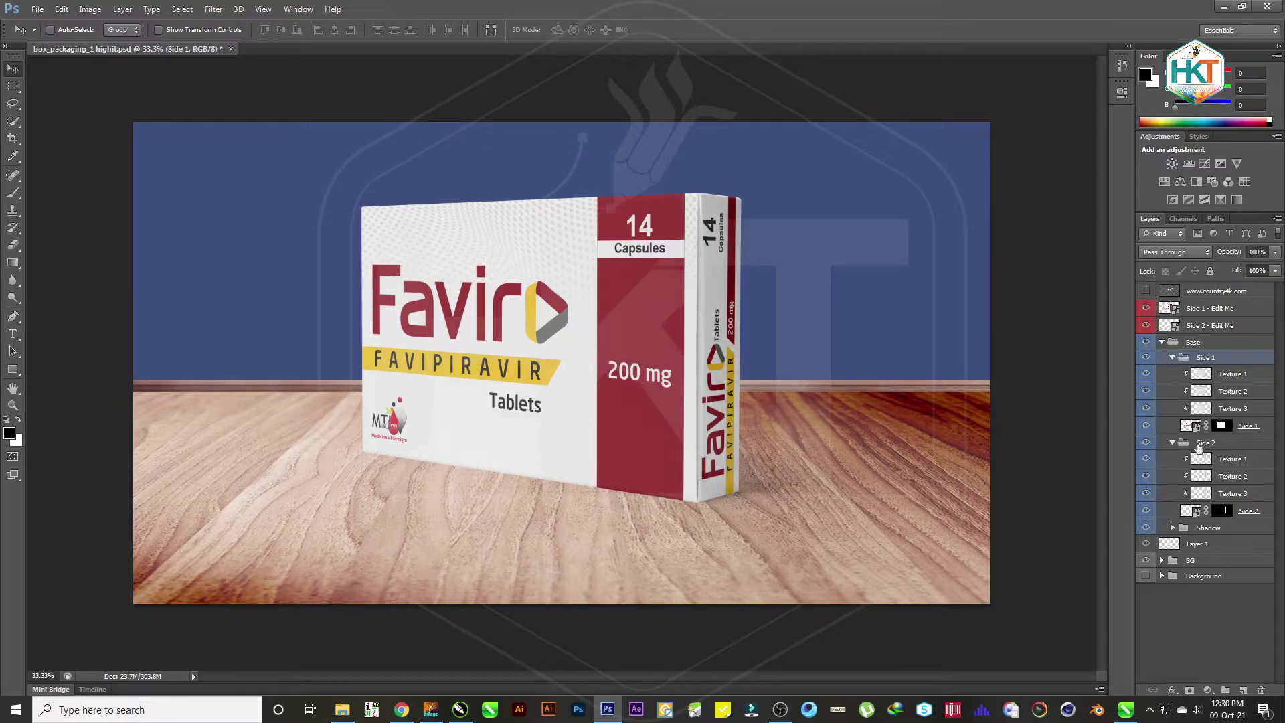
click(1146, 443)
Open the Side 1 smart object and place the PROTOZOL front design into it
double_click(1195, 429)
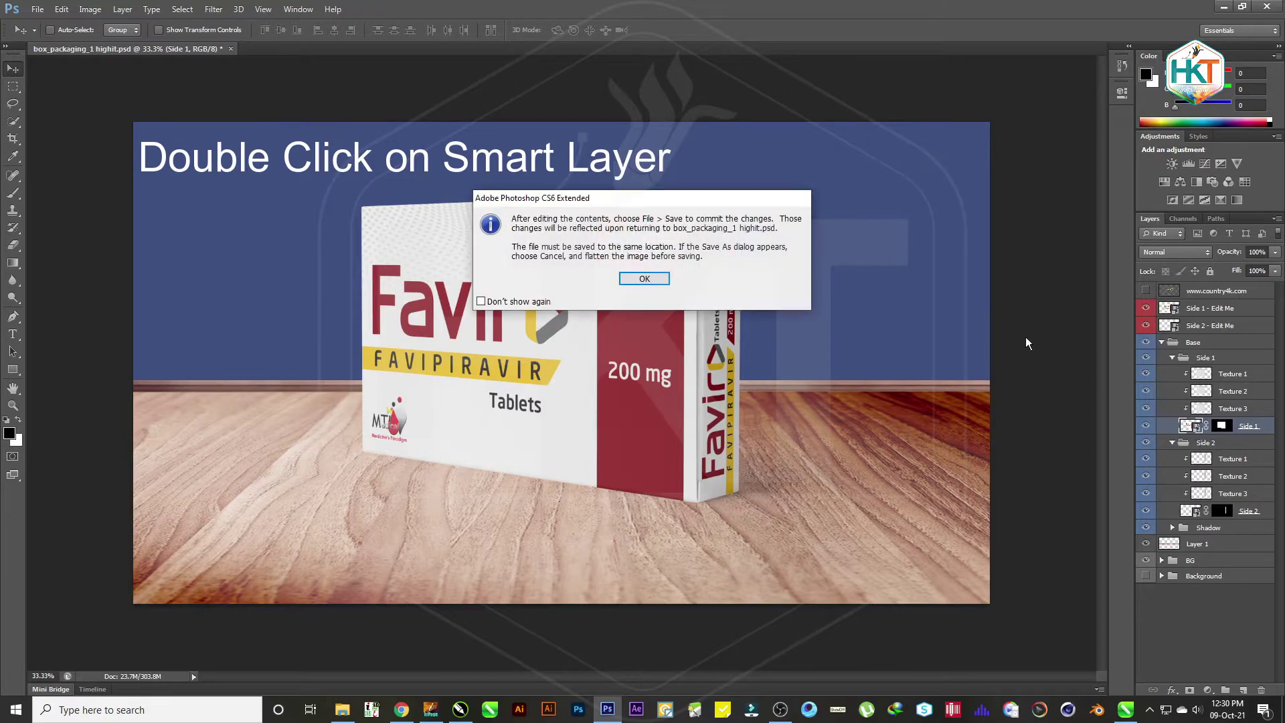
click(655, 279)
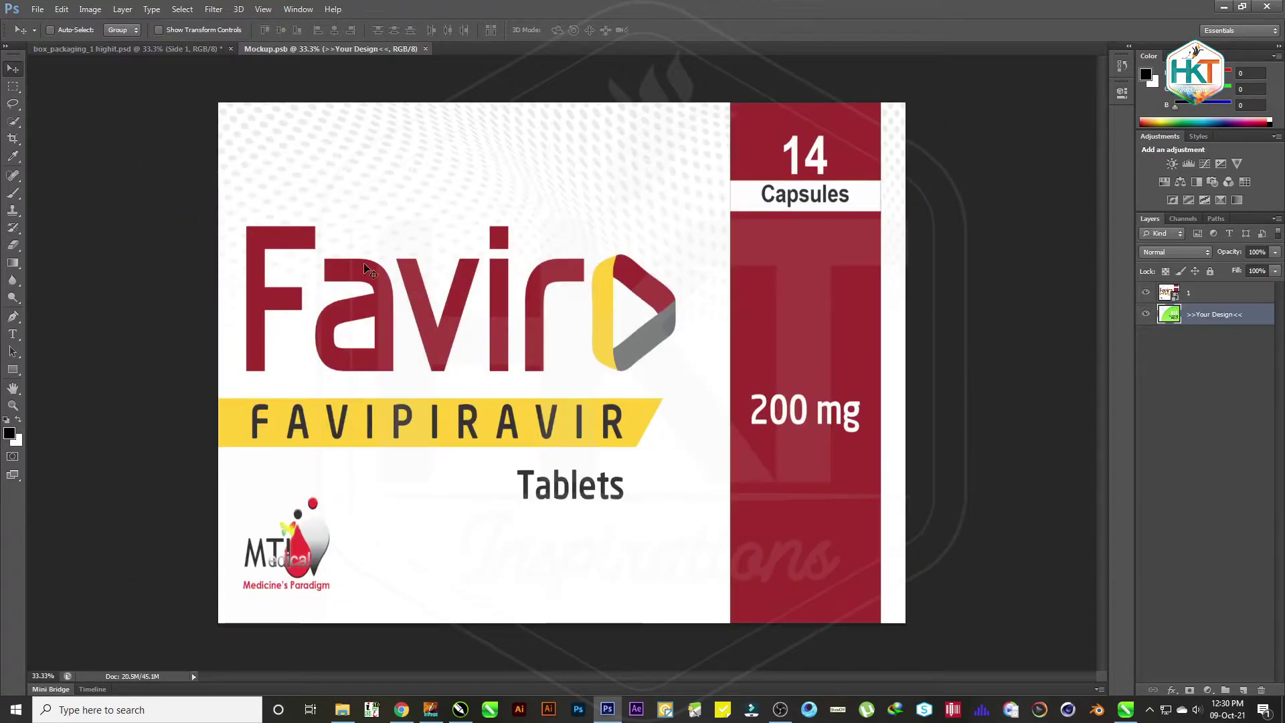
click(37, 10)
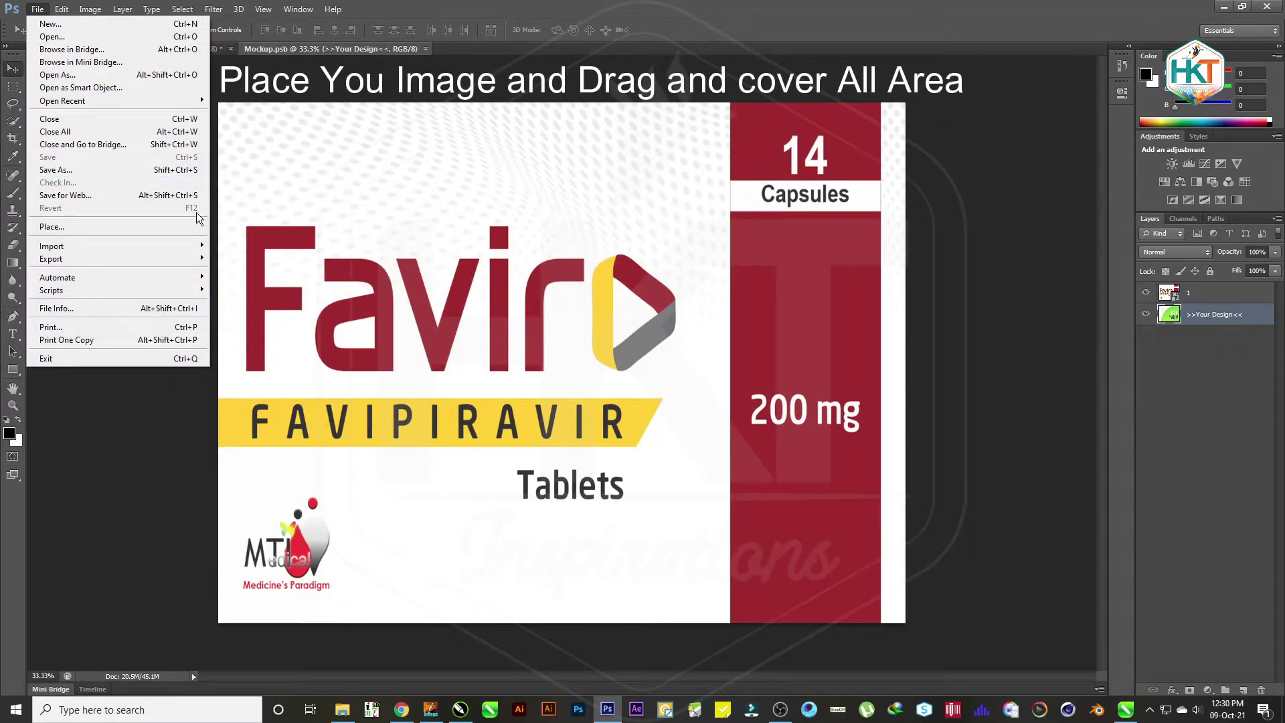
click(40, 8)
click(62, 223)
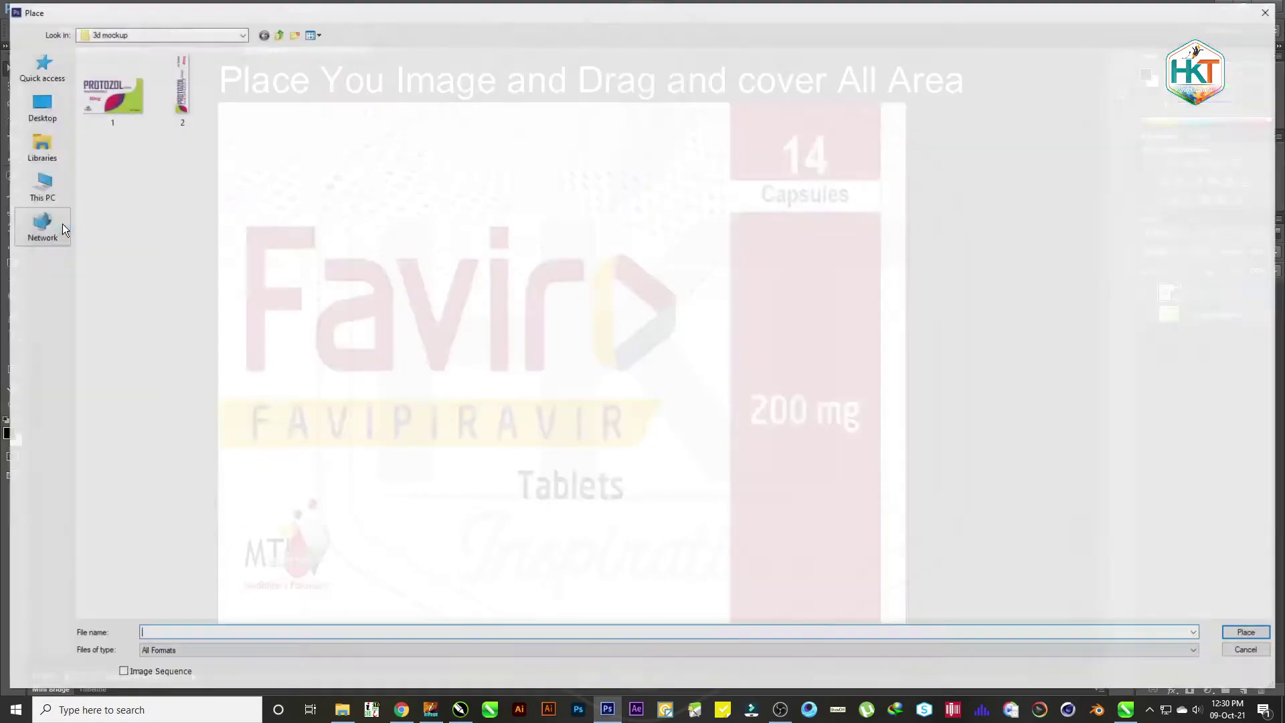
double_click(99, 86)
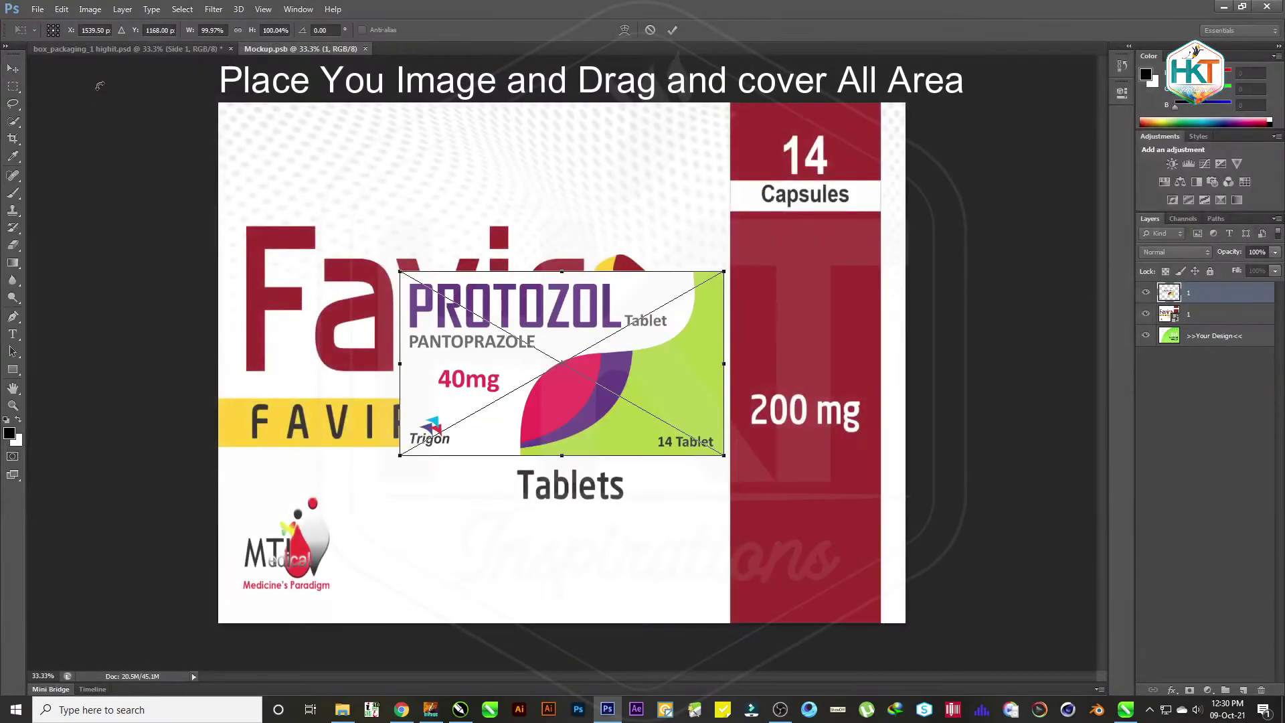
Scale the PROTOZOL design to cover the whole Mockup.psb canvas, then close the document
drag(431, 344, 249, 171)
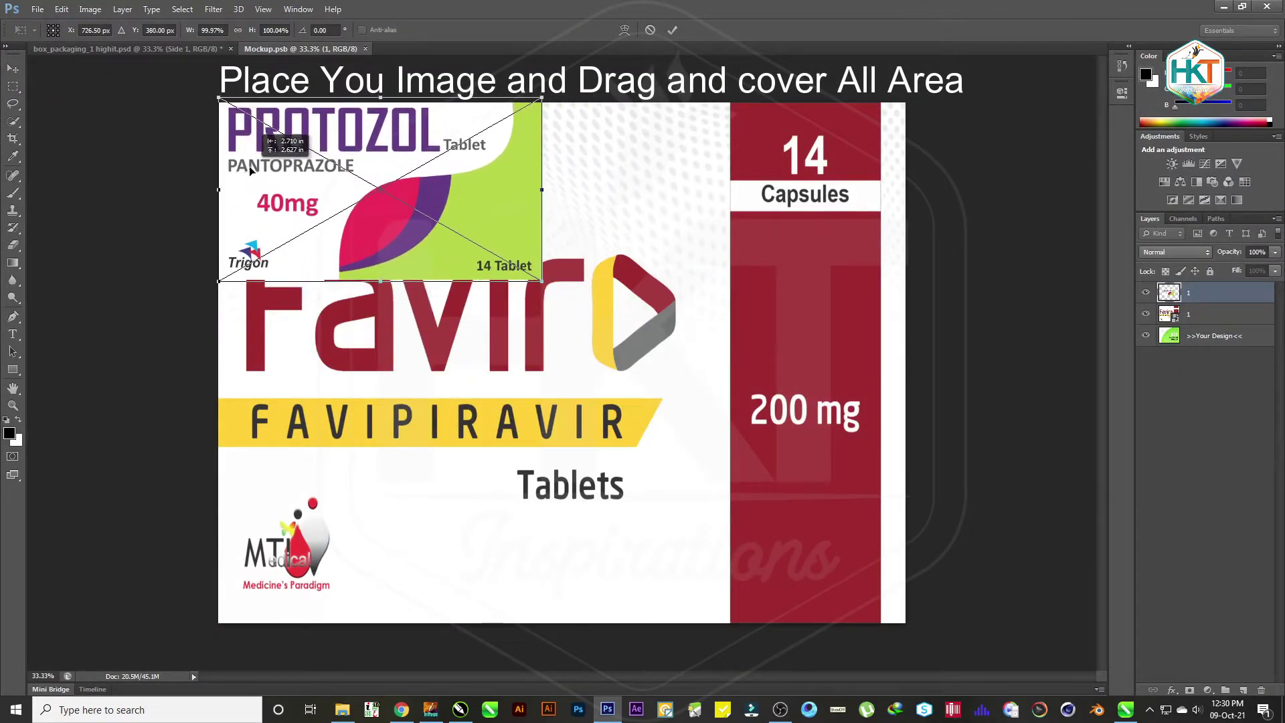
drag(541, 281, 912, 607)
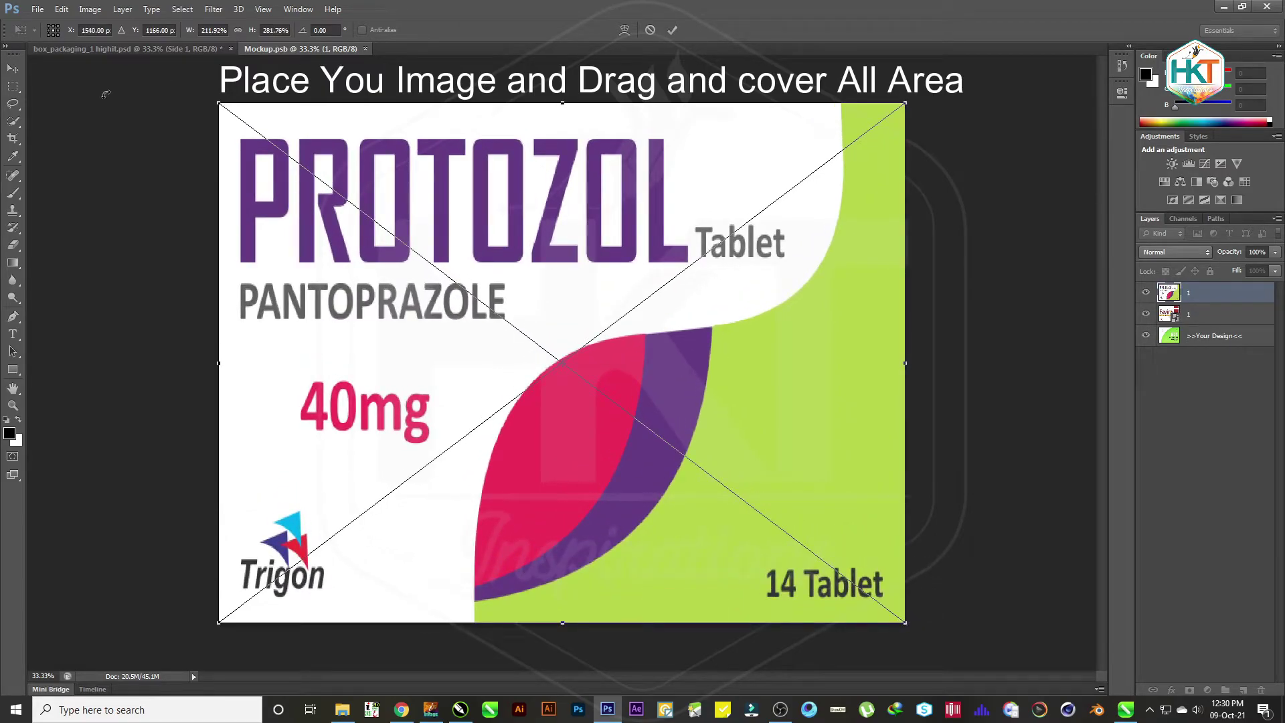
click(672, 30)
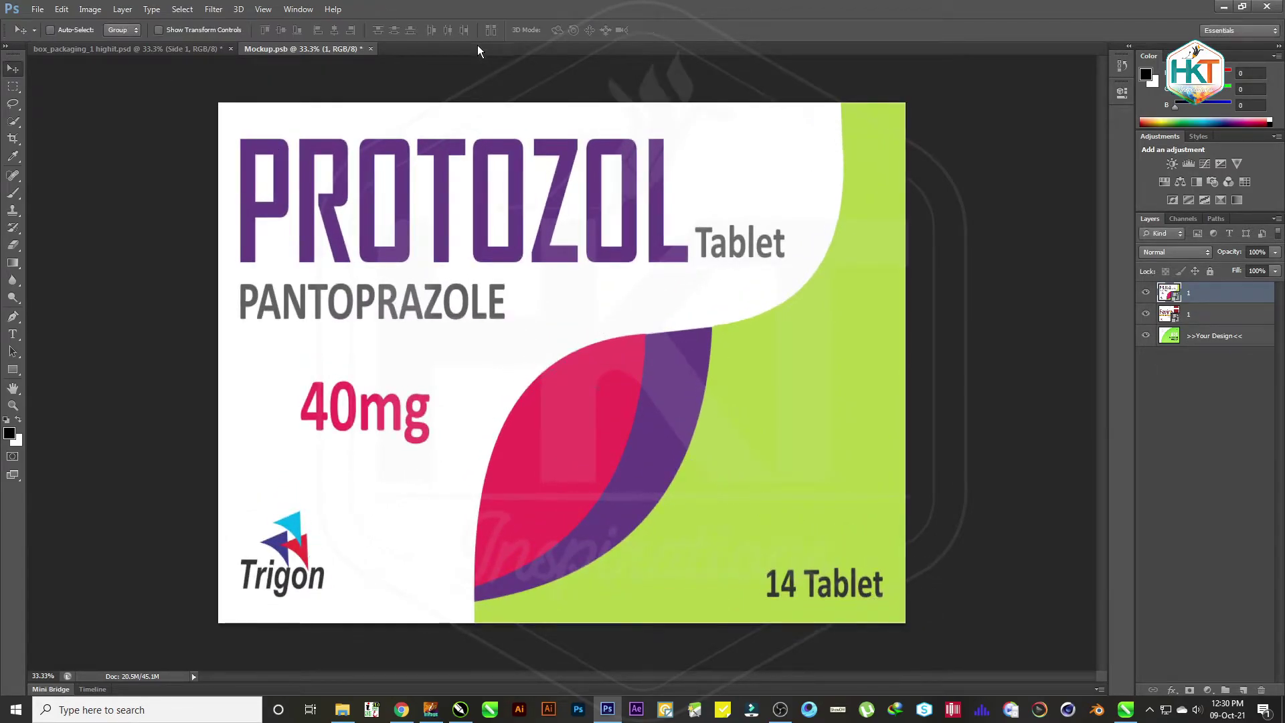
click(369, 49)
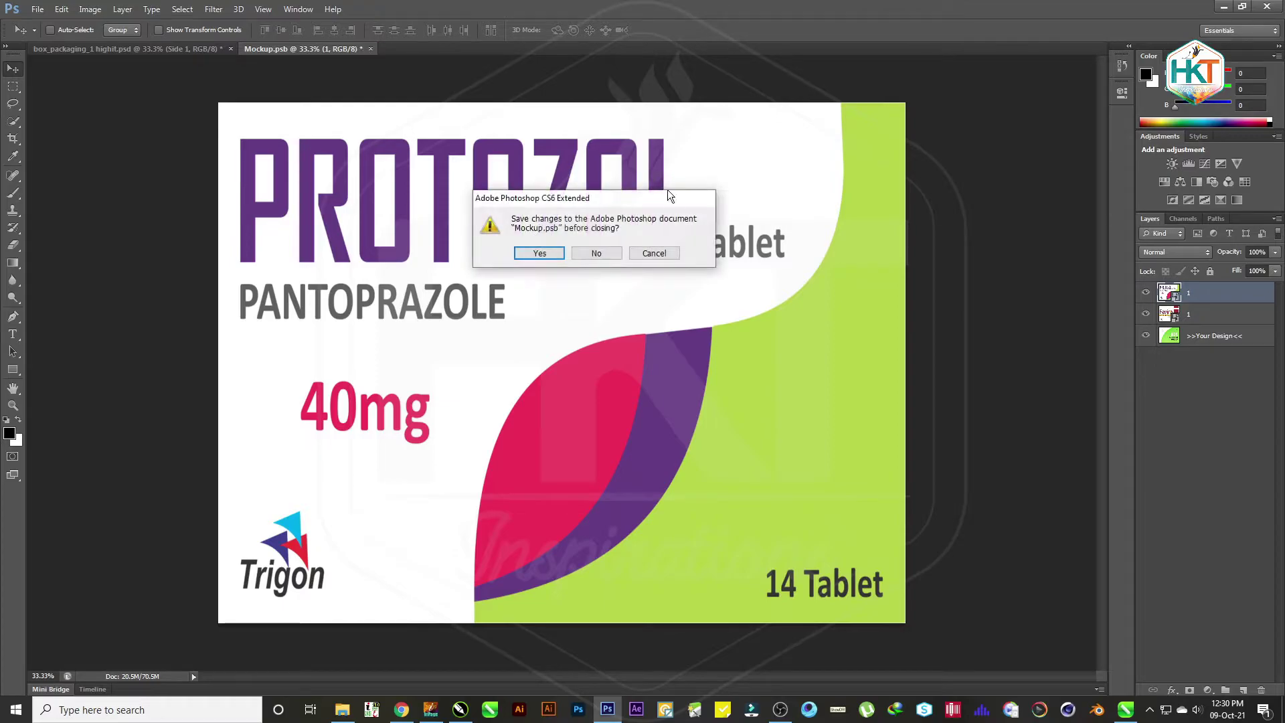
Save Mockup.psb changes and open the Side 2 smart object for editing
click(539, 254)
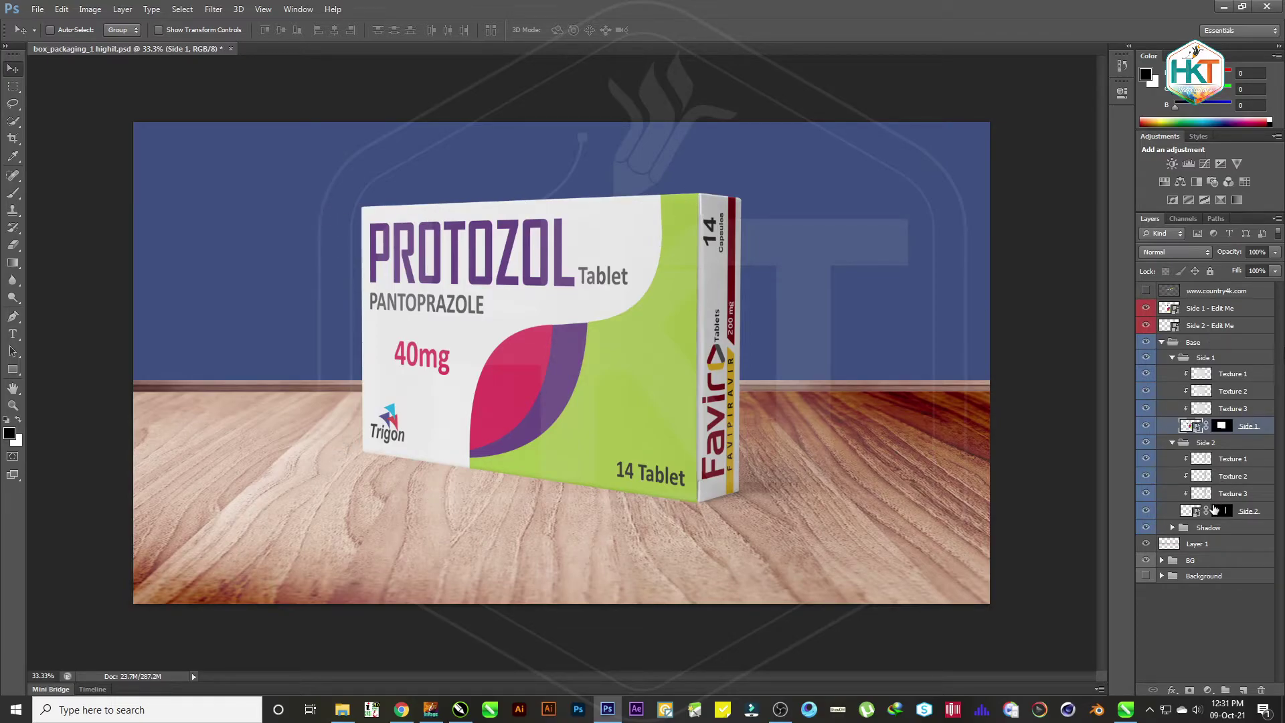
click(1197, 515)
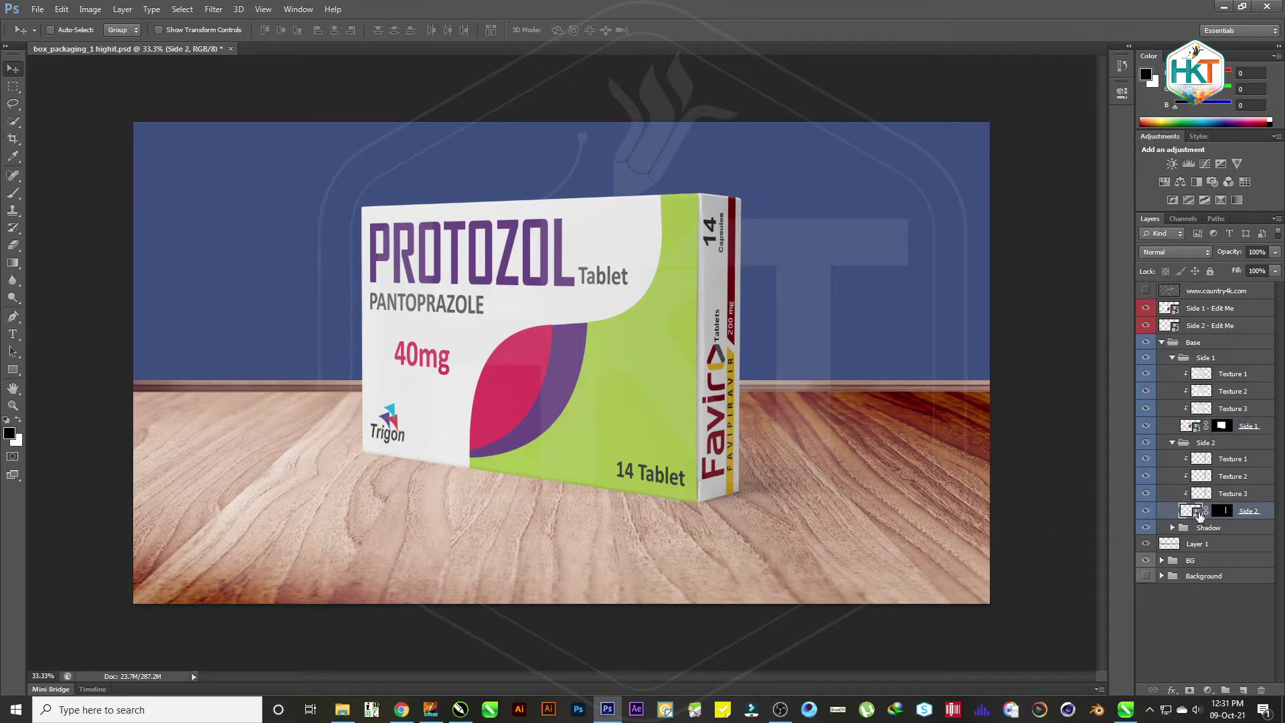
double_click(1199, 514)
Place the PROTOZOL side design '2' into Mockup 21.psb at the strip's top
click(646, 280)
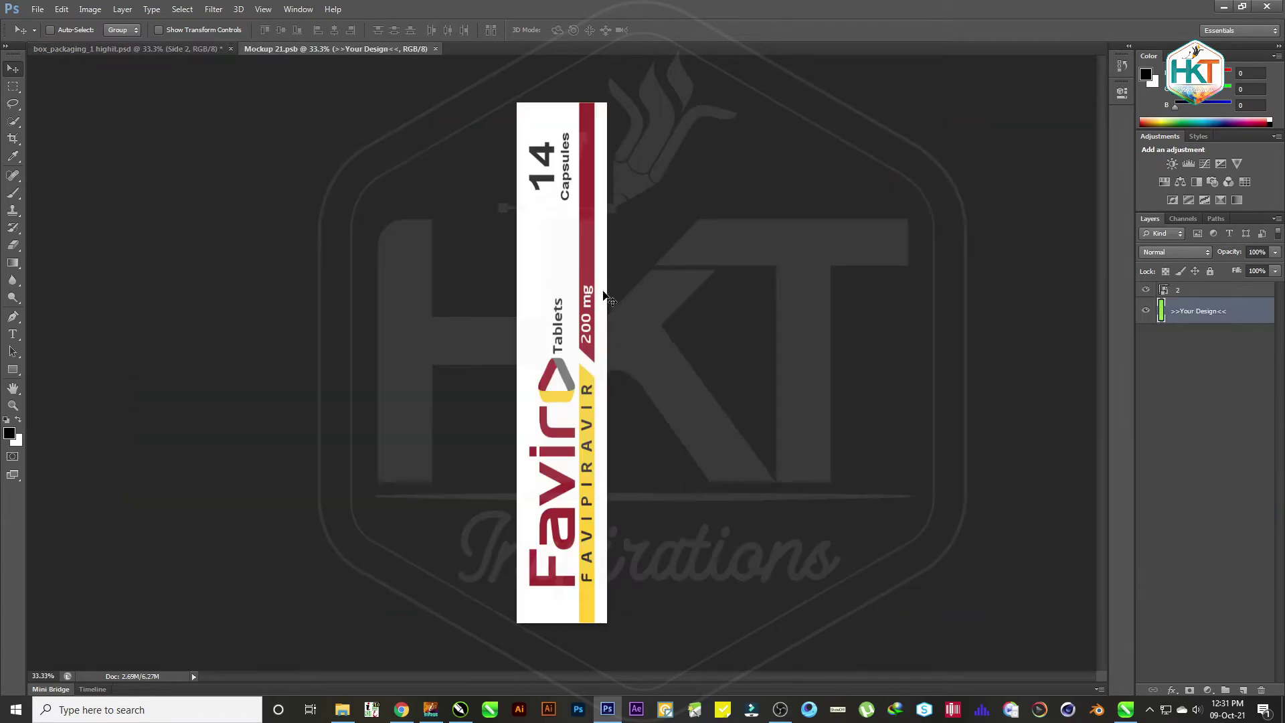
click(36, 10)
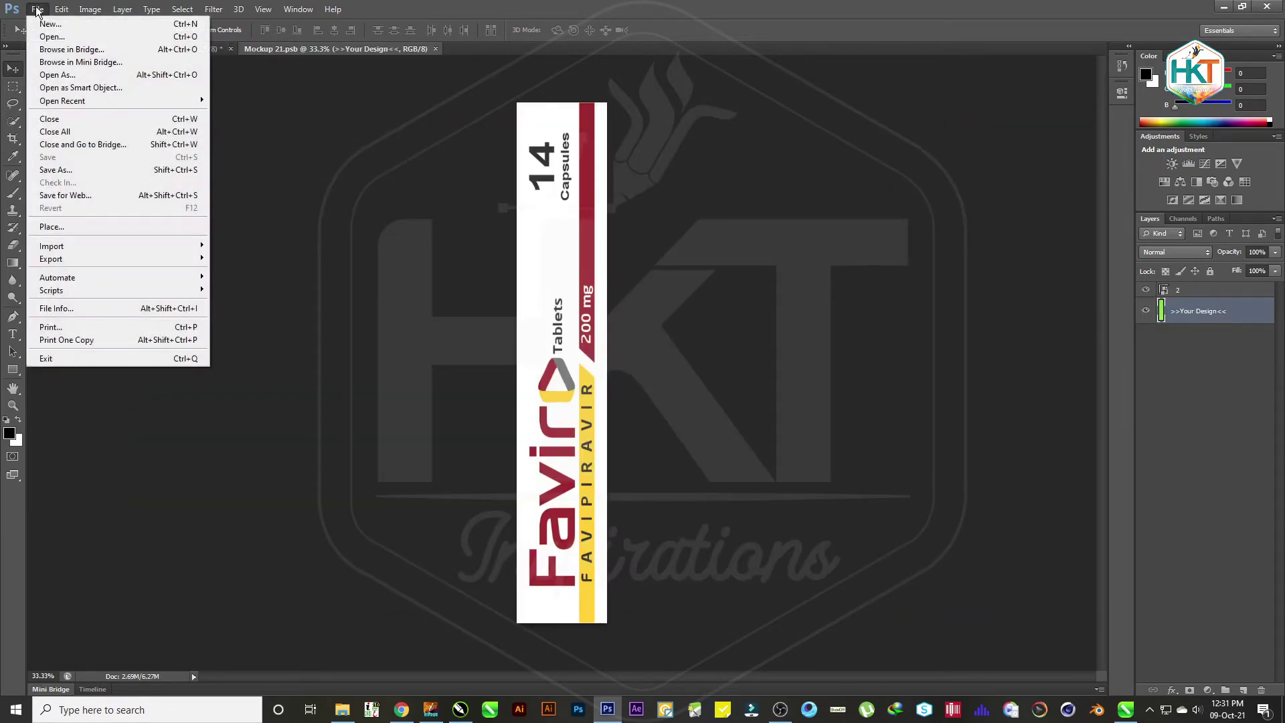
click(54, 225)
double_click(170, 110)
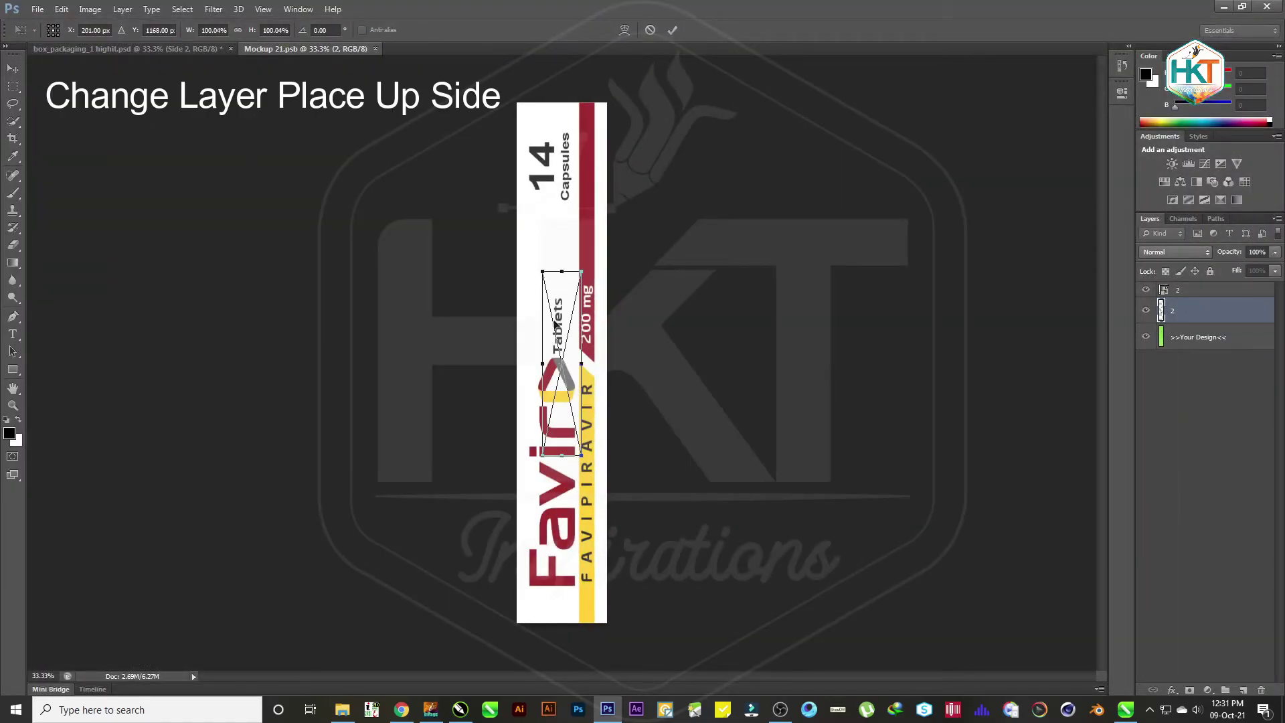
drag(566, 293, 541, 124)
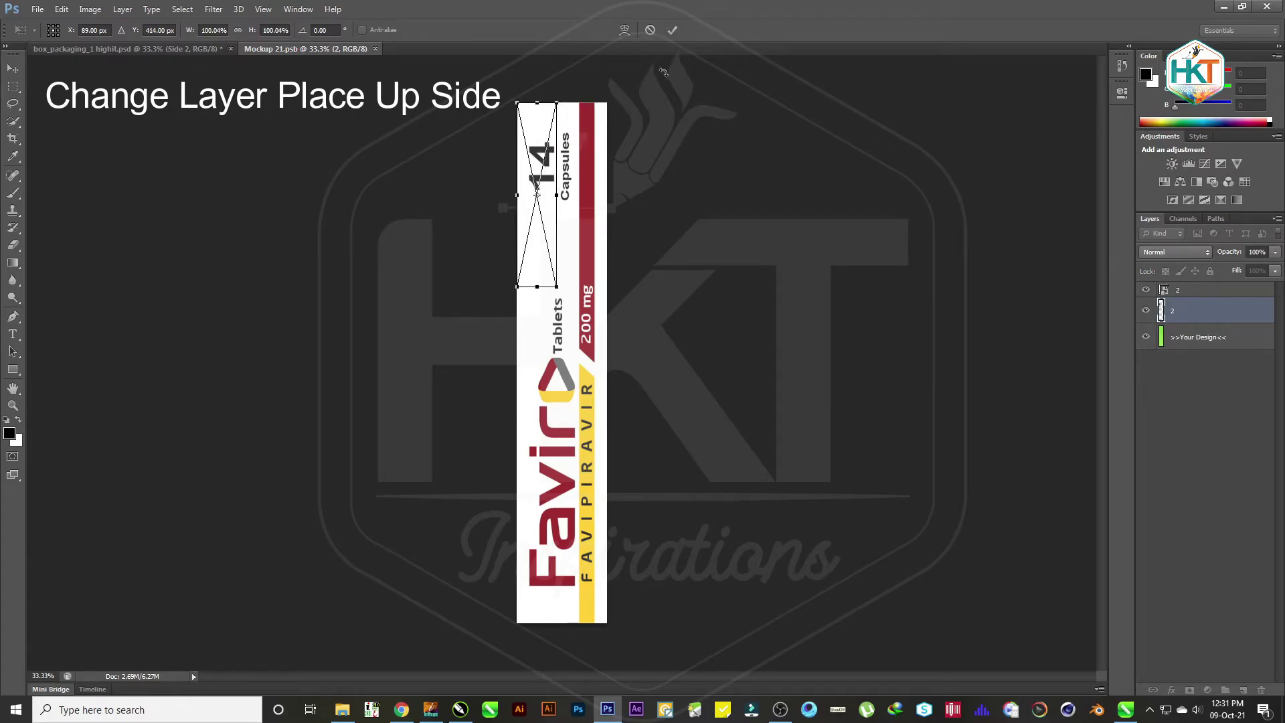
click(672, 30)
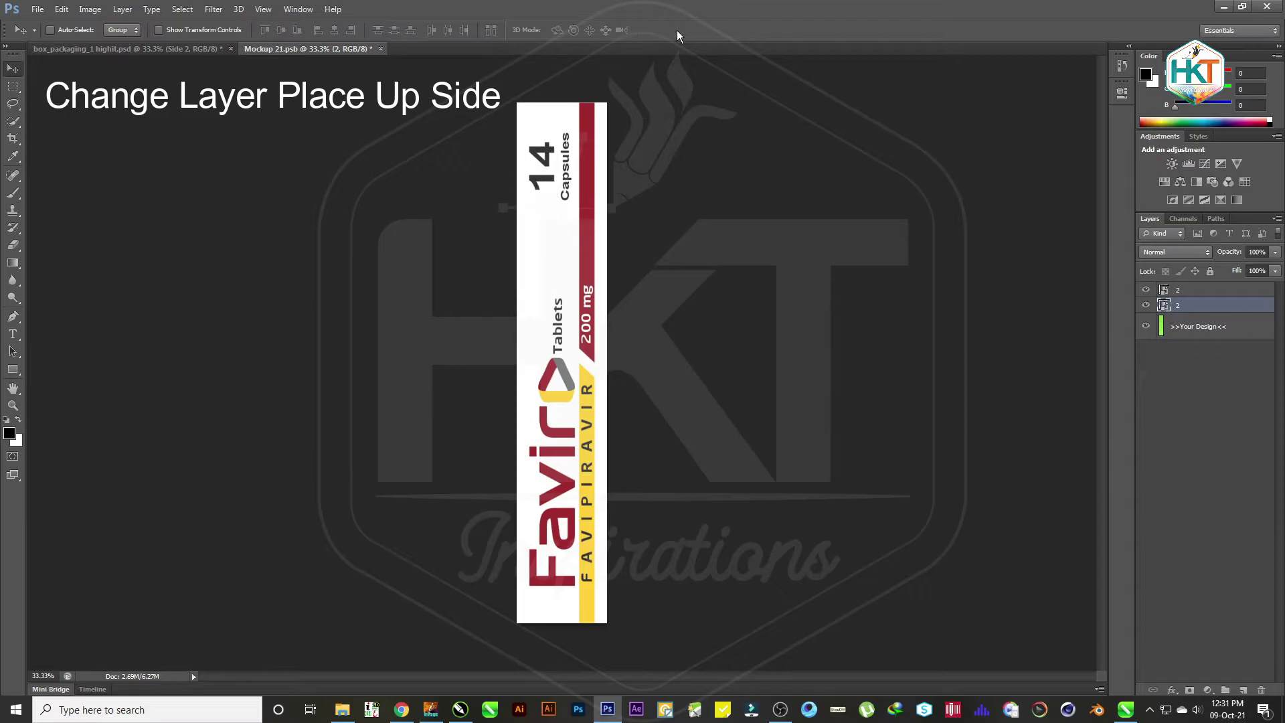
Stretch the side design on layer 2 to fill the strip, then close Mockup 21.psb
mouse_move(1171, 308)
mouse_down()
mouse_move(1170, 296)
mouse_move(1176, 322)
mouse_up()
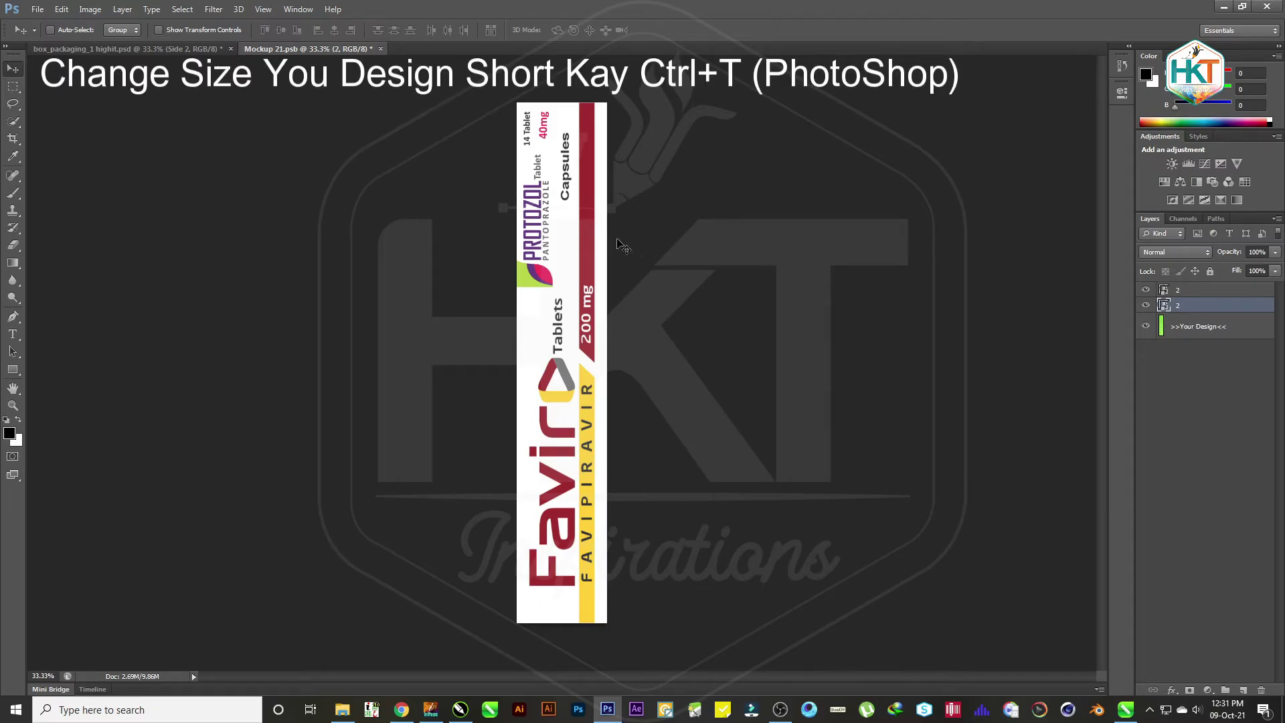
key(ctrl+t)
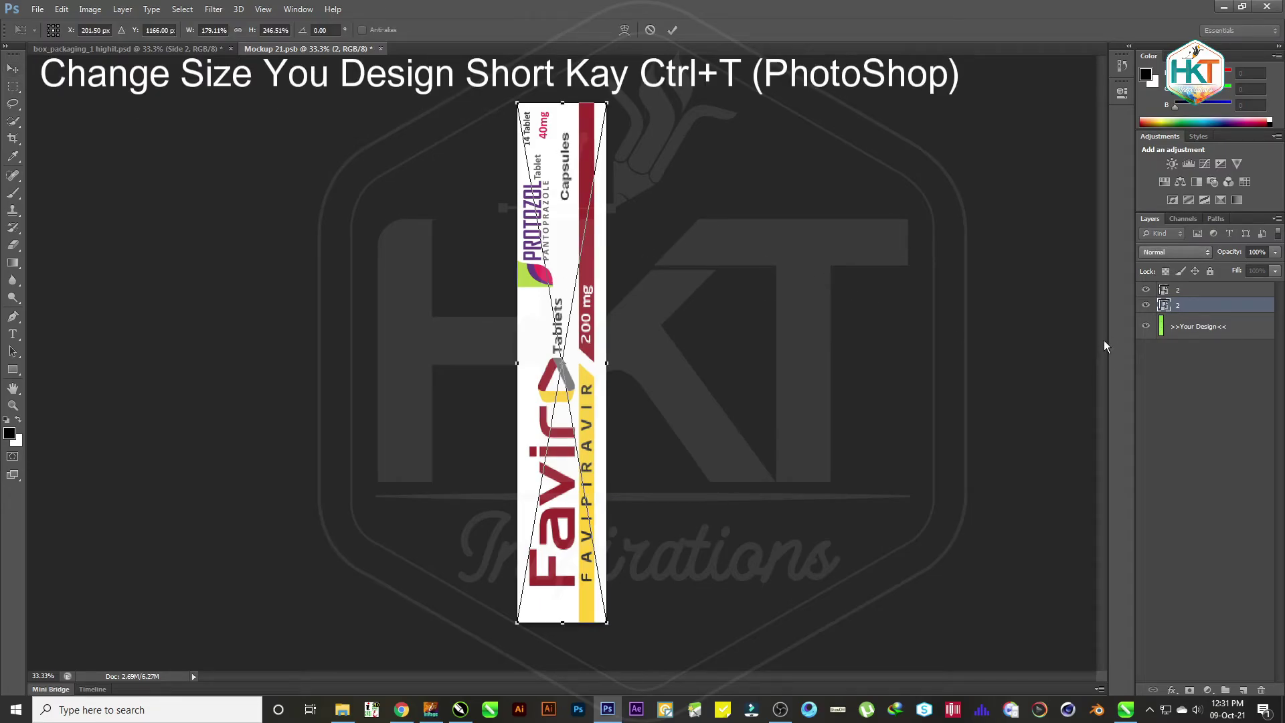
key(Return)
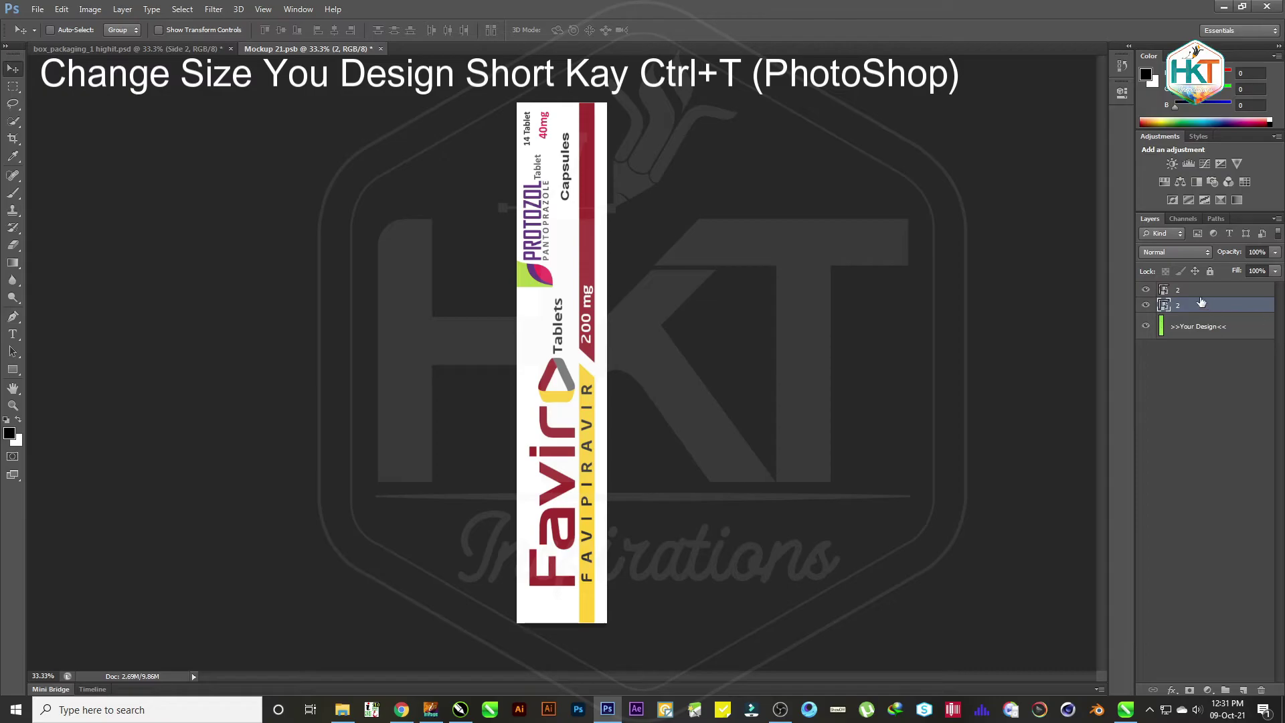
click(1192, 290)
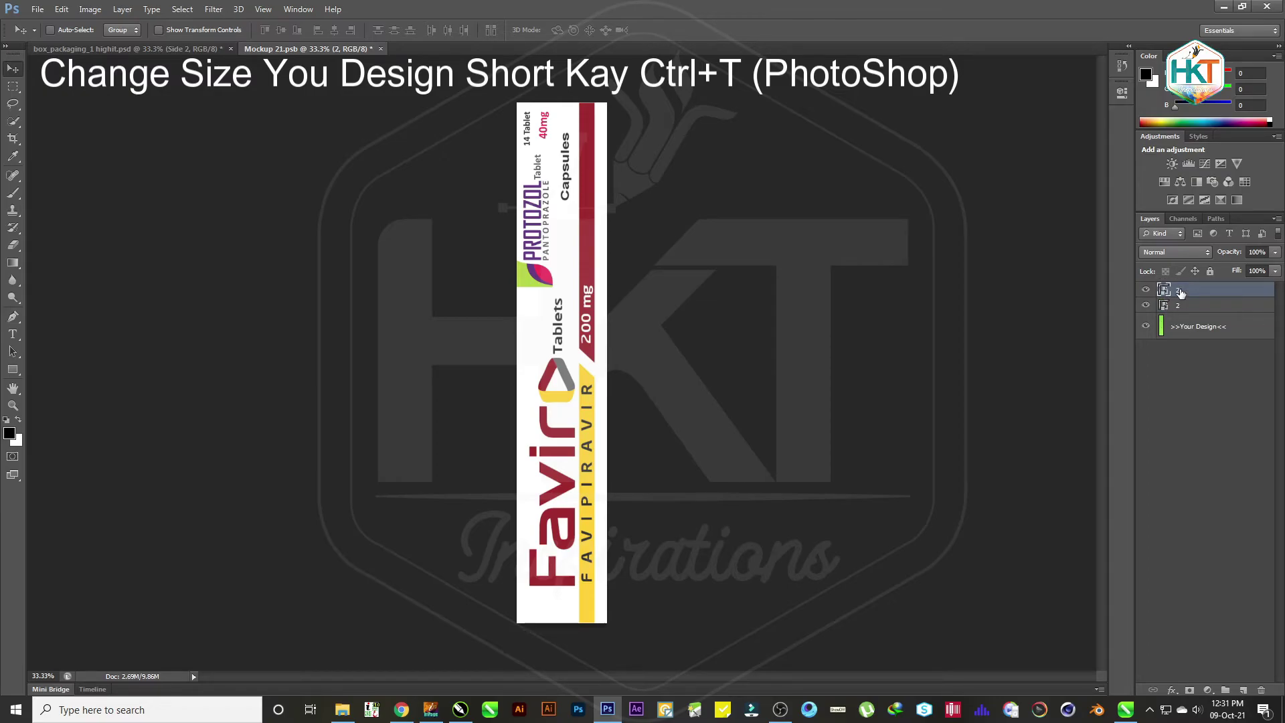
key(ctrl+t)
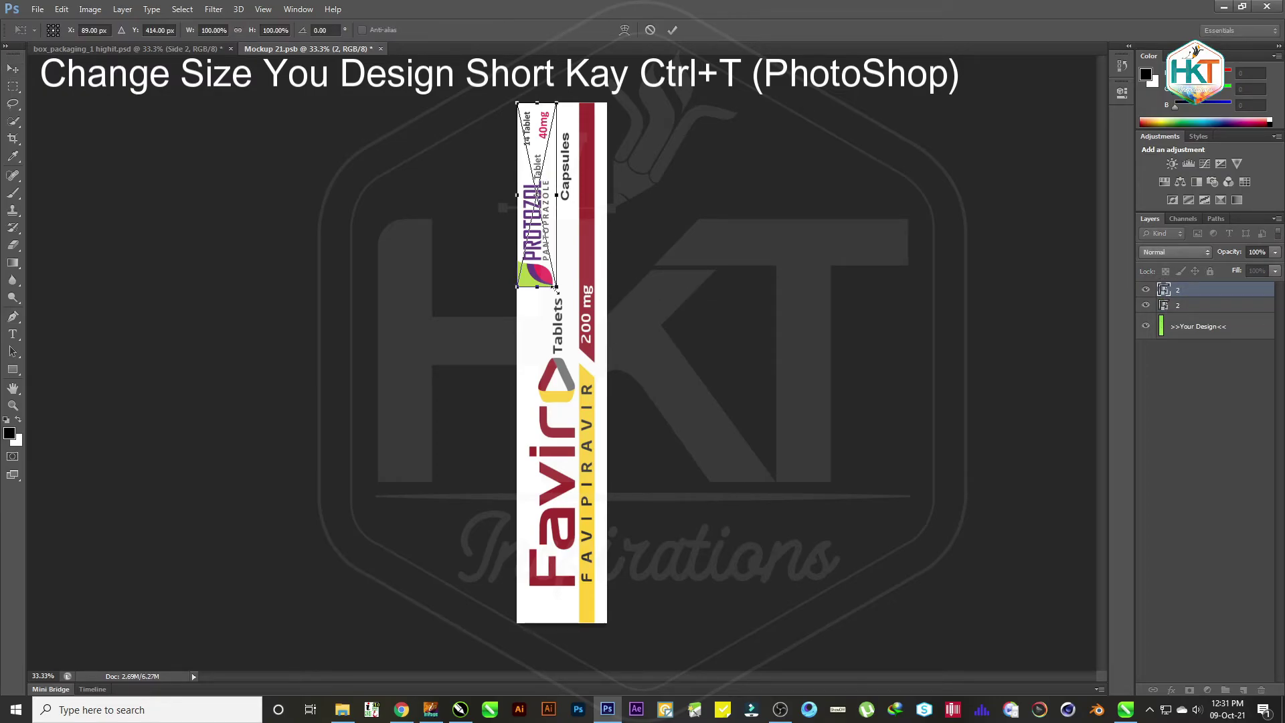
drag(557, 287, 606, 622)
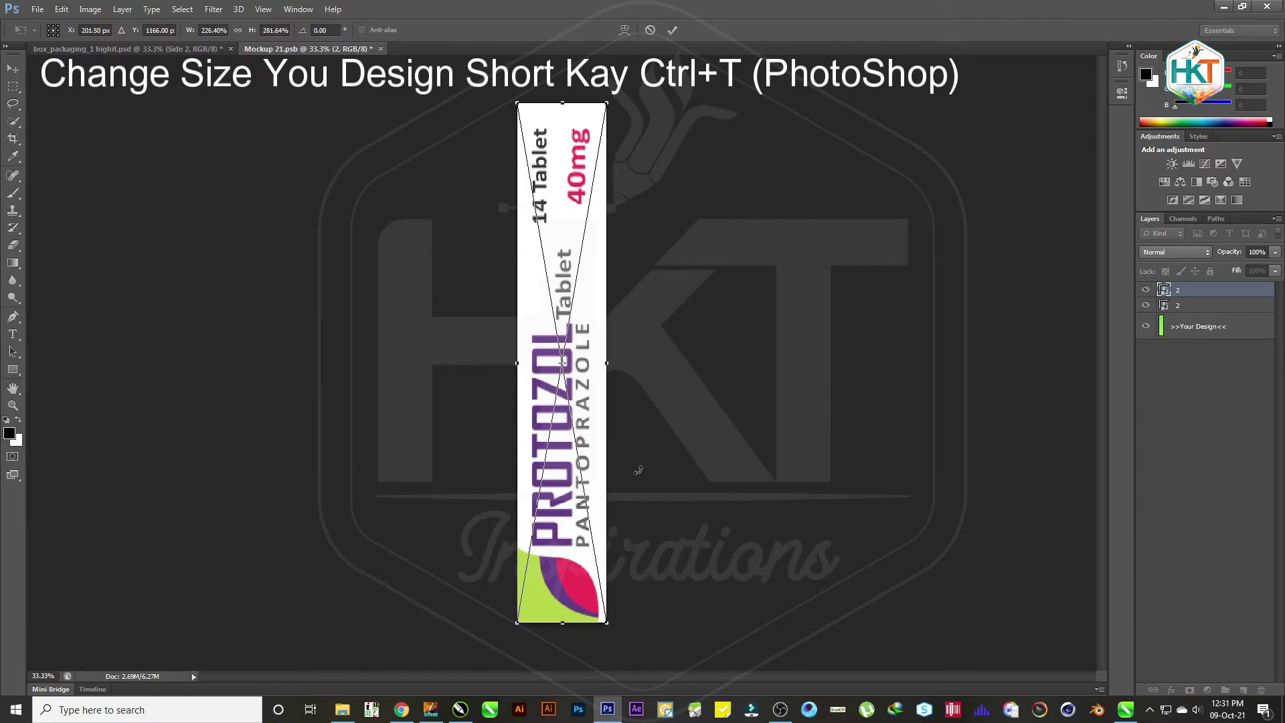
click(673, 30)
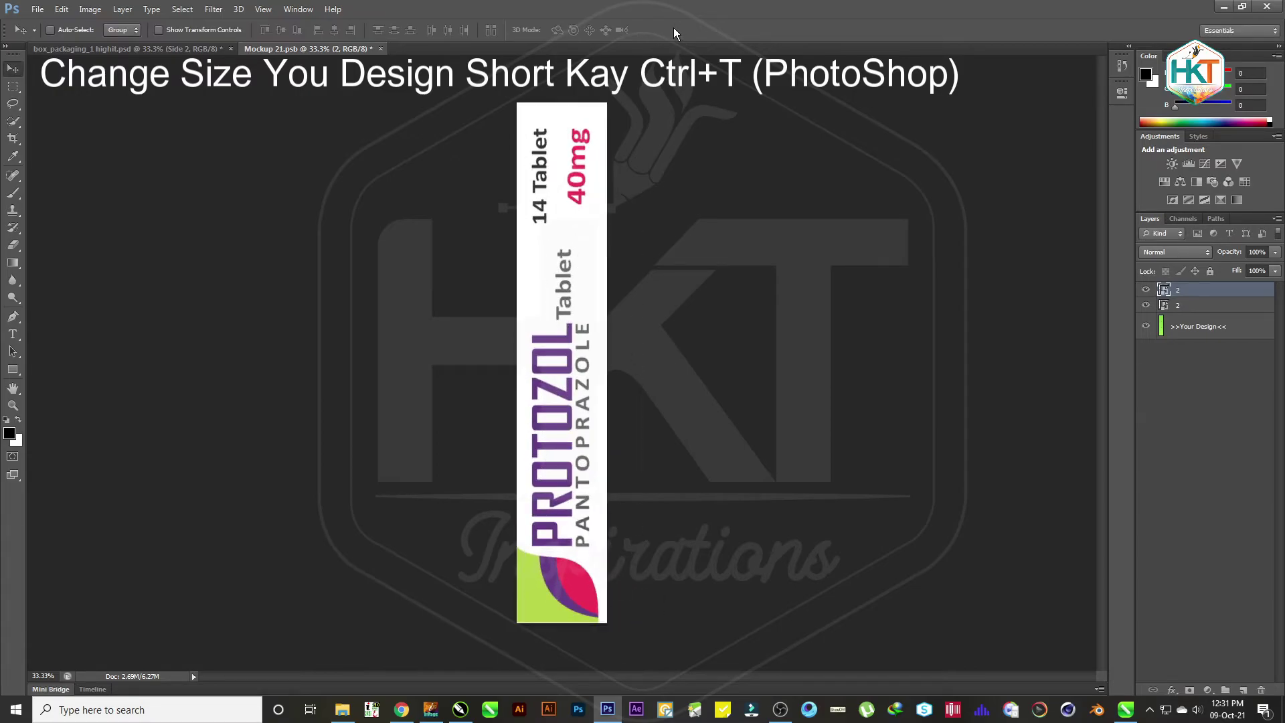
click(381, 49)
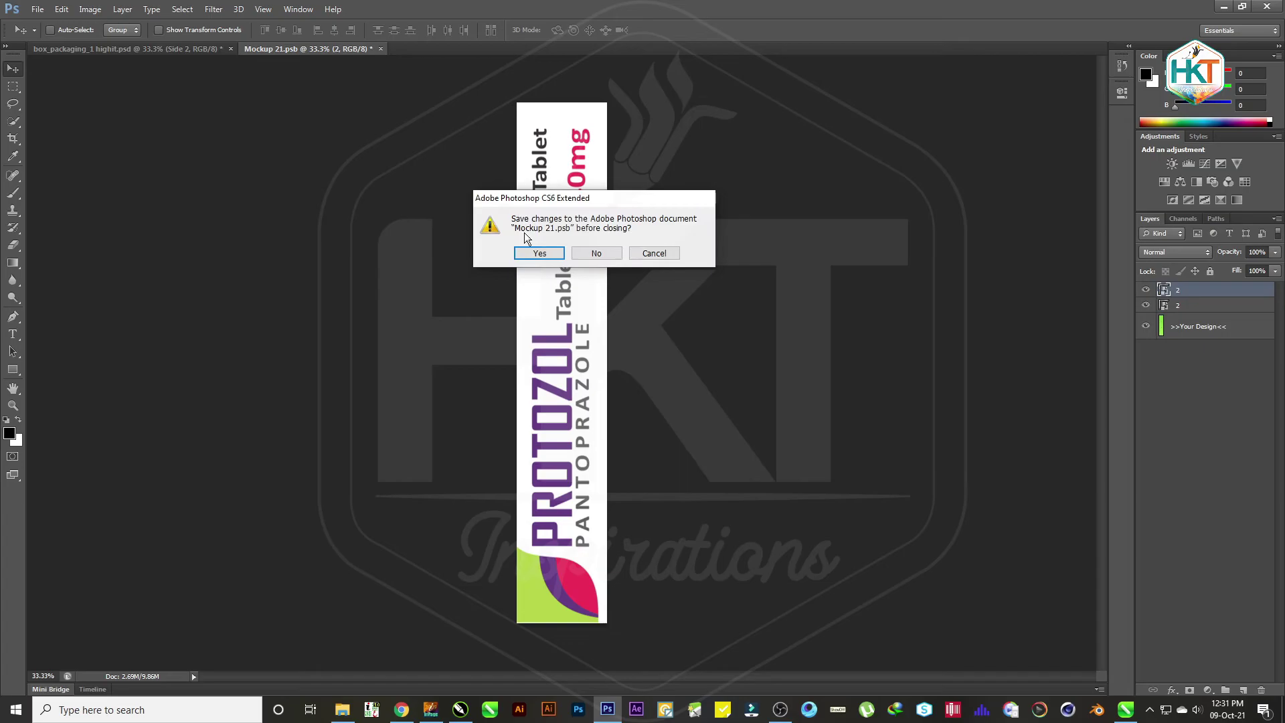
Save Mockup 21.psb so the box shows PROTOZOL on both front and side faces
click(530, 251)
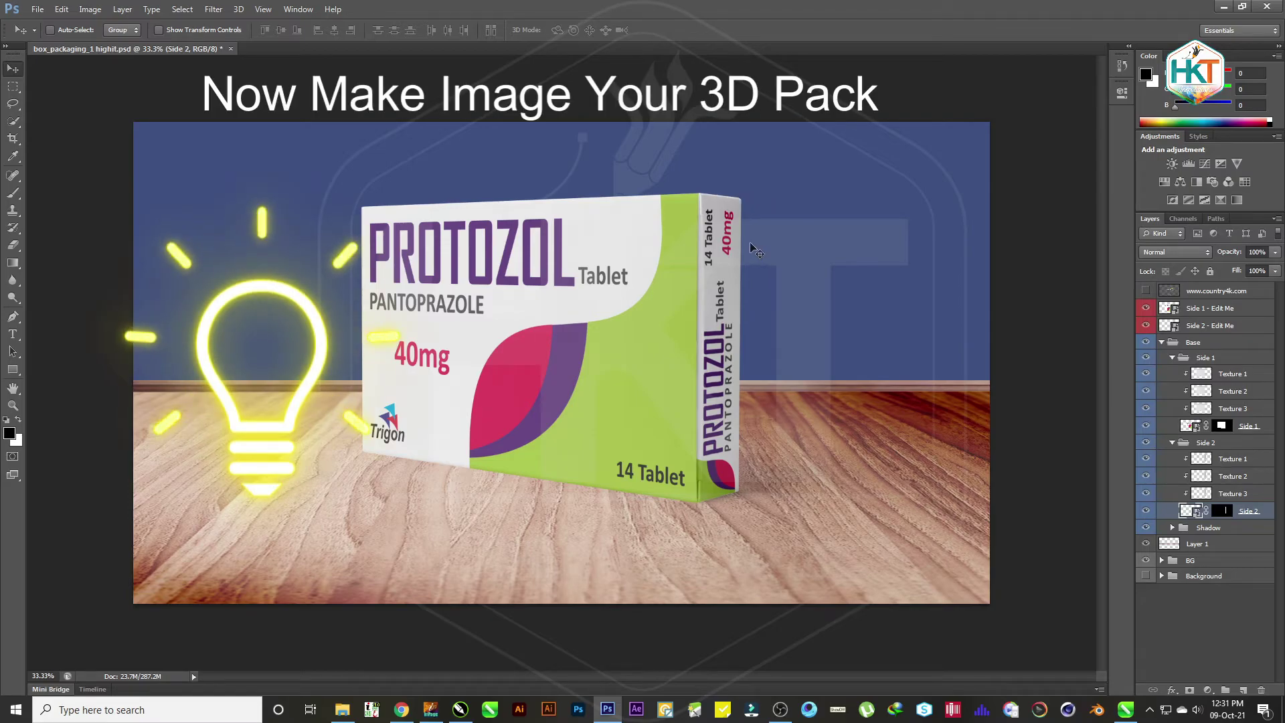
click(37, 8)
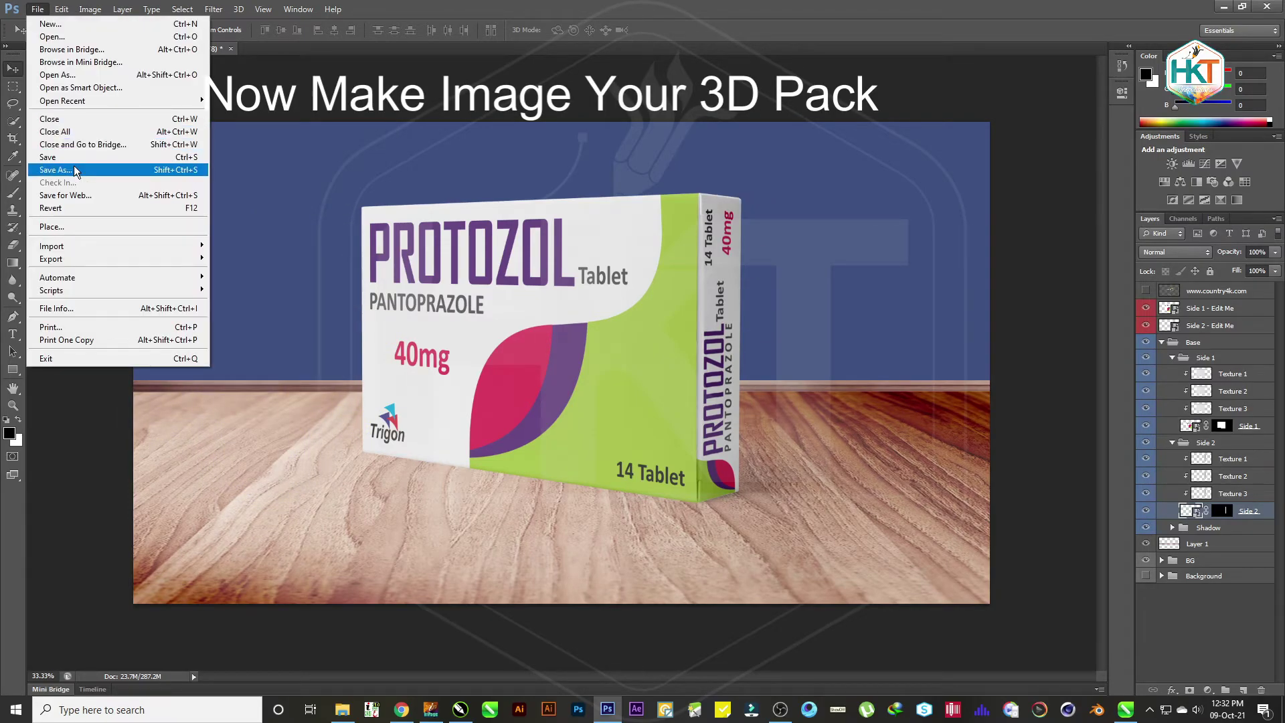
Save the mockup as JPEG '3d Pack' in the Desktop's 3d mockup folder
click(74, 169)
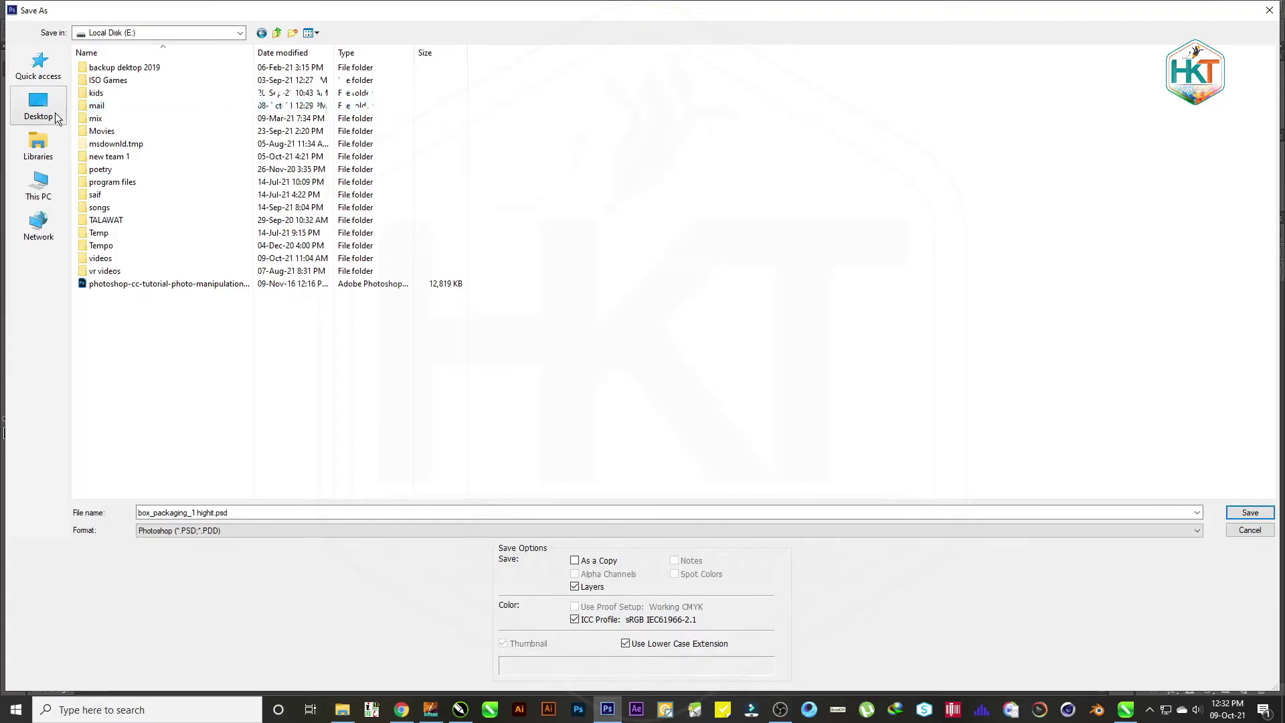
click(56, 118)
double_click(1082, 216)
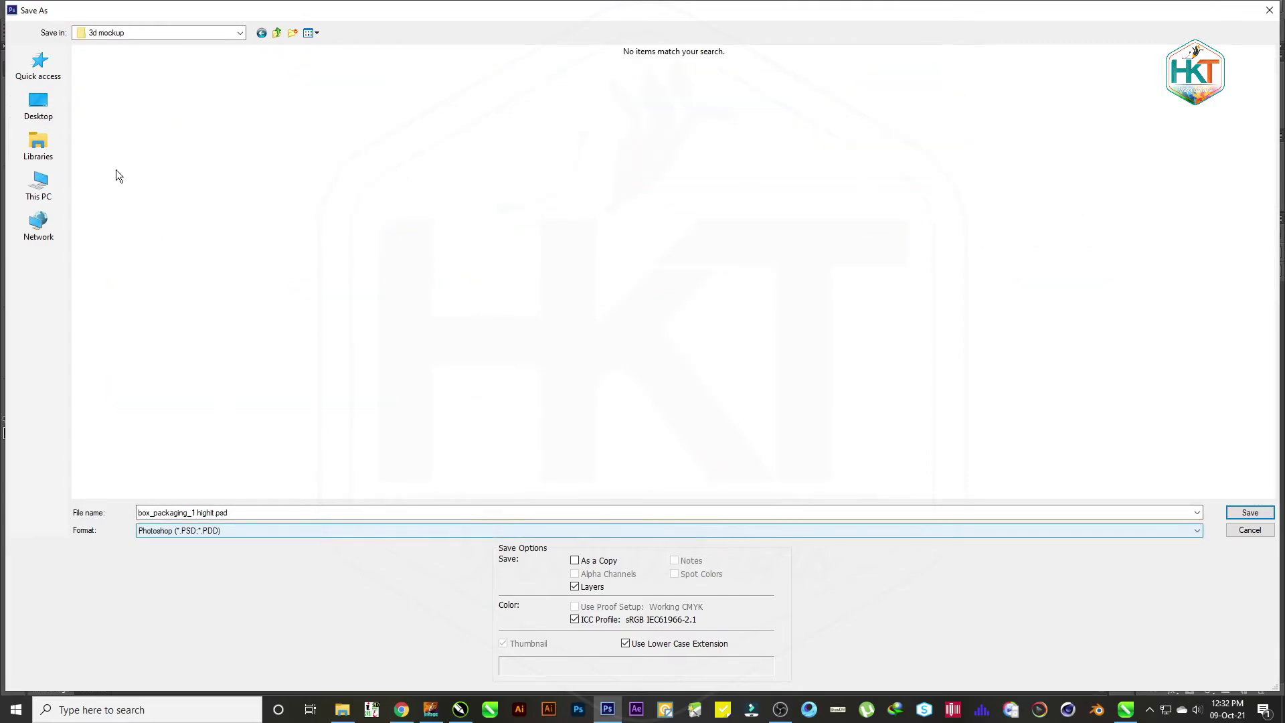
click(183, 534)
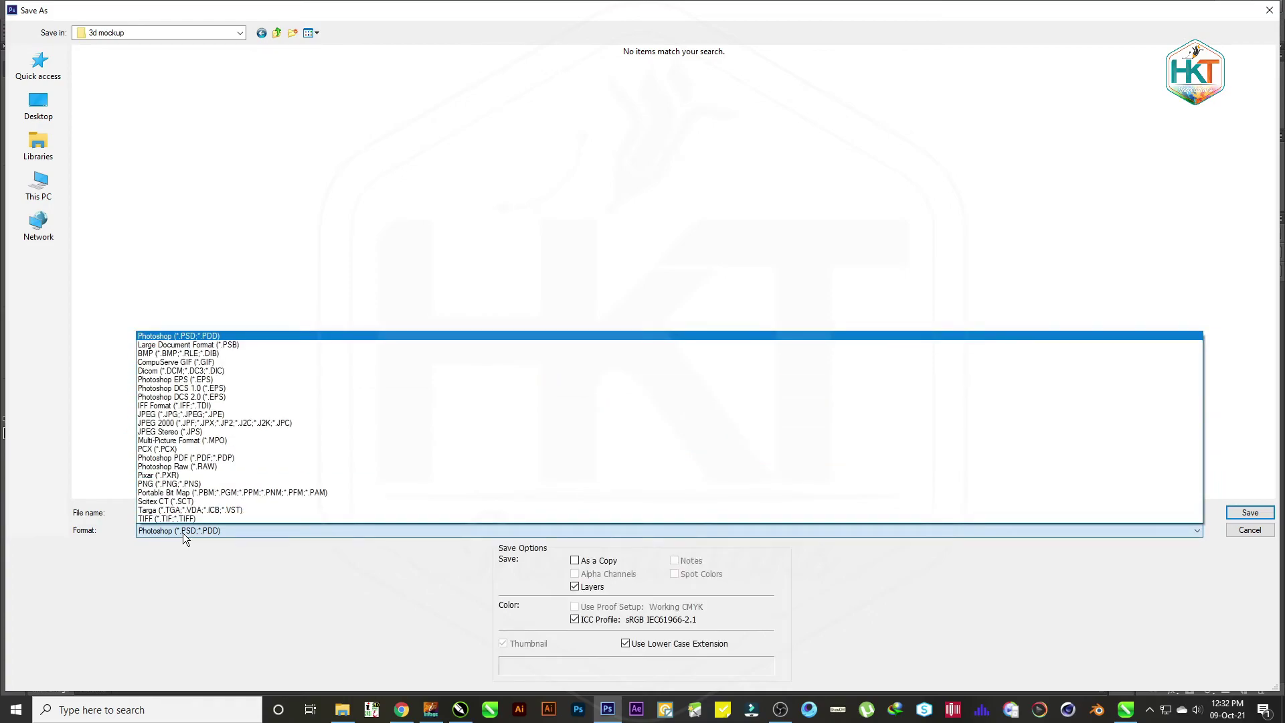
key(j)
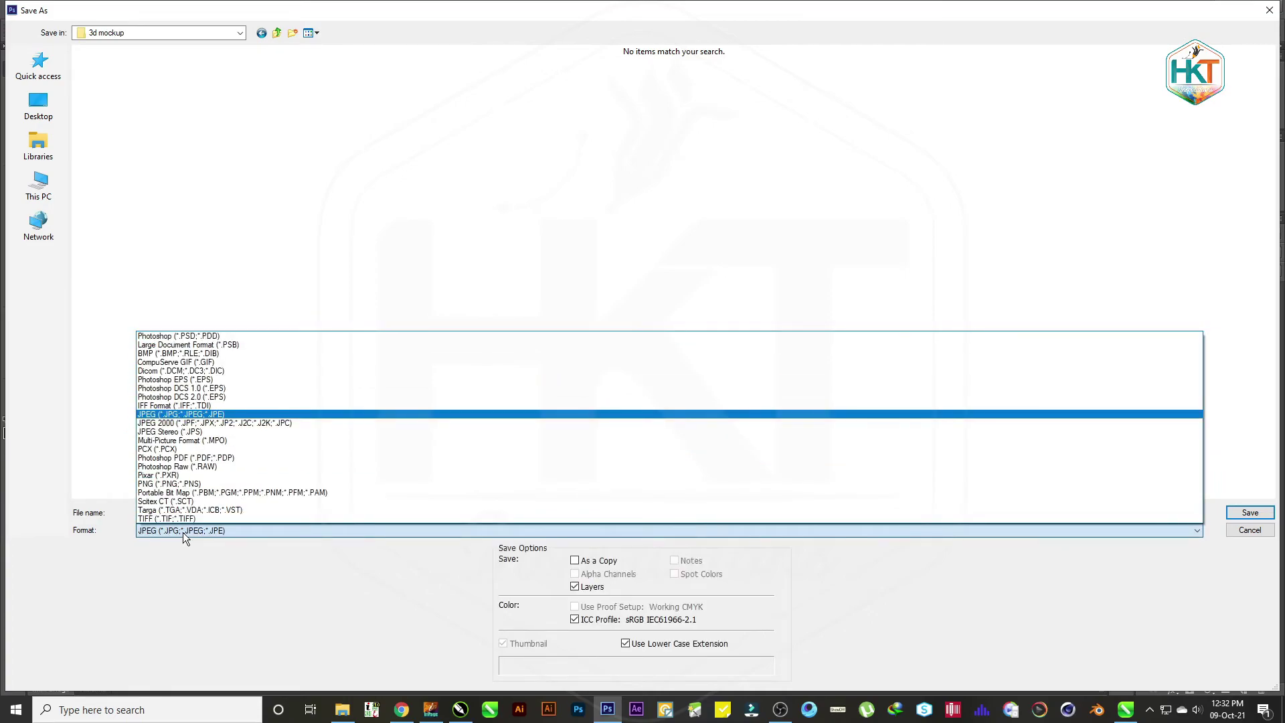
click(183, 532)
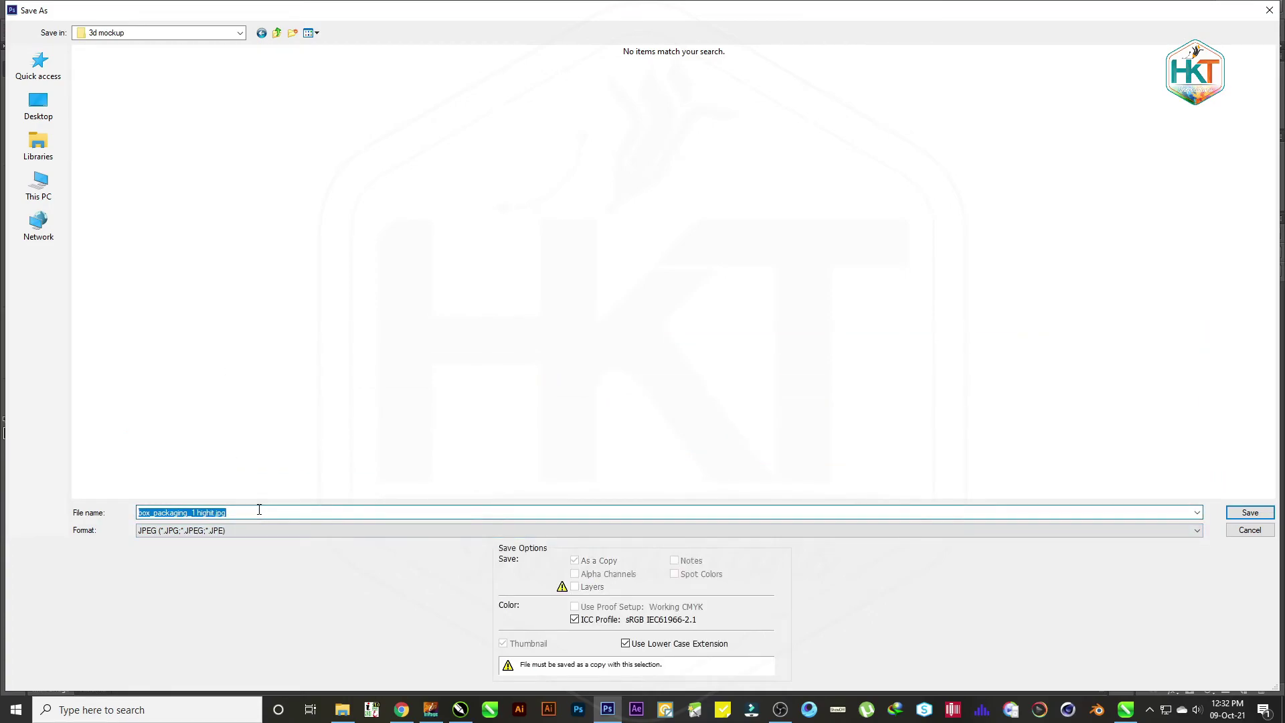
text(D)
click(1250, 513)
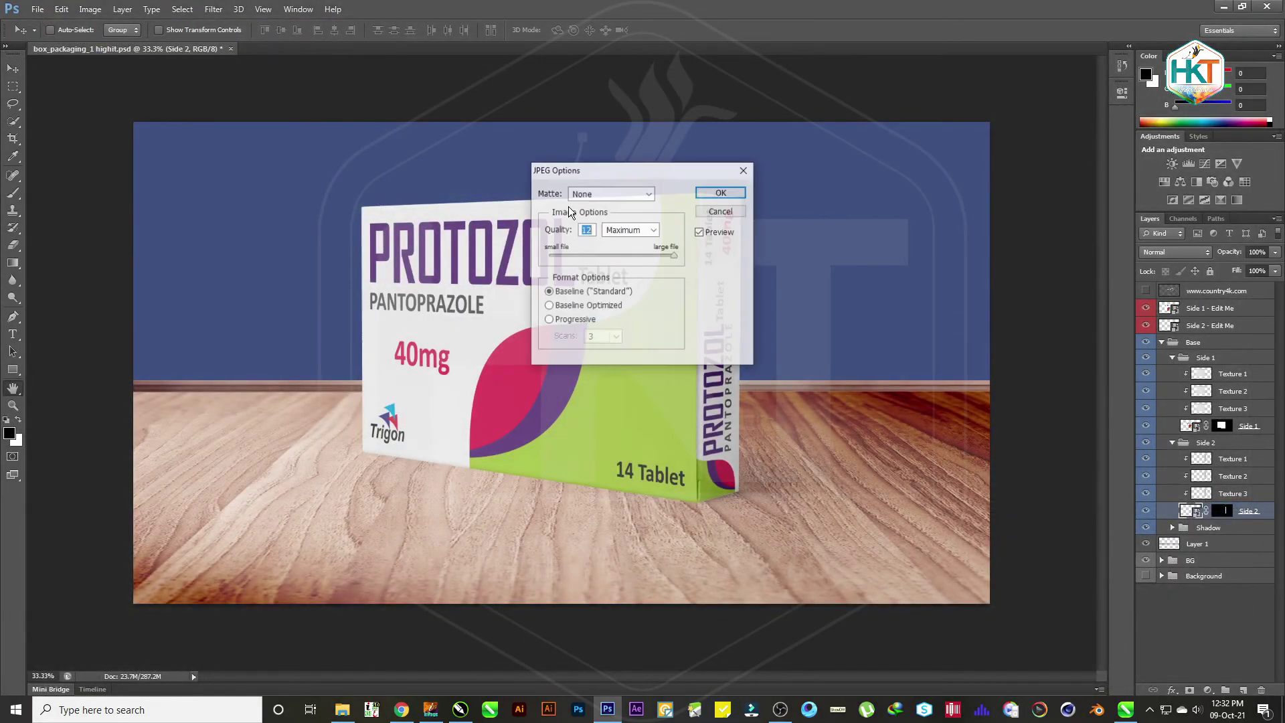
Accept the JPEG Options at Maximum quality to finish writing 3d Pack
click(722, 193)
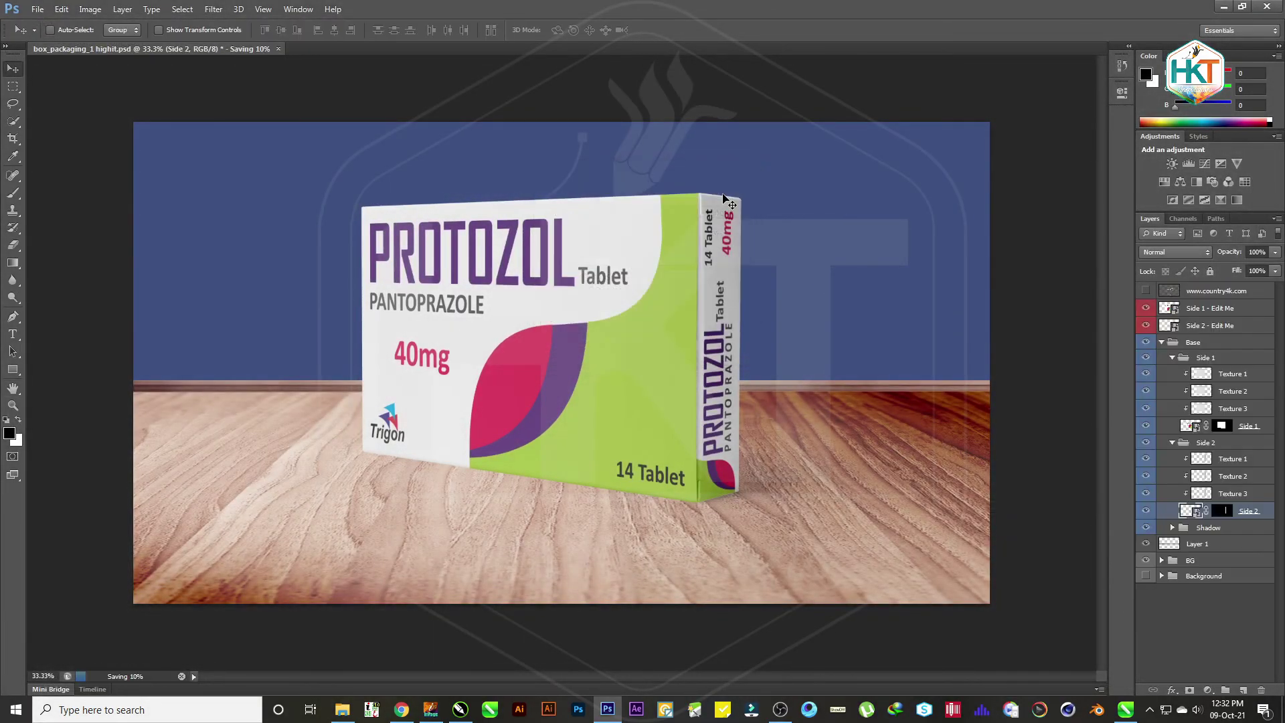